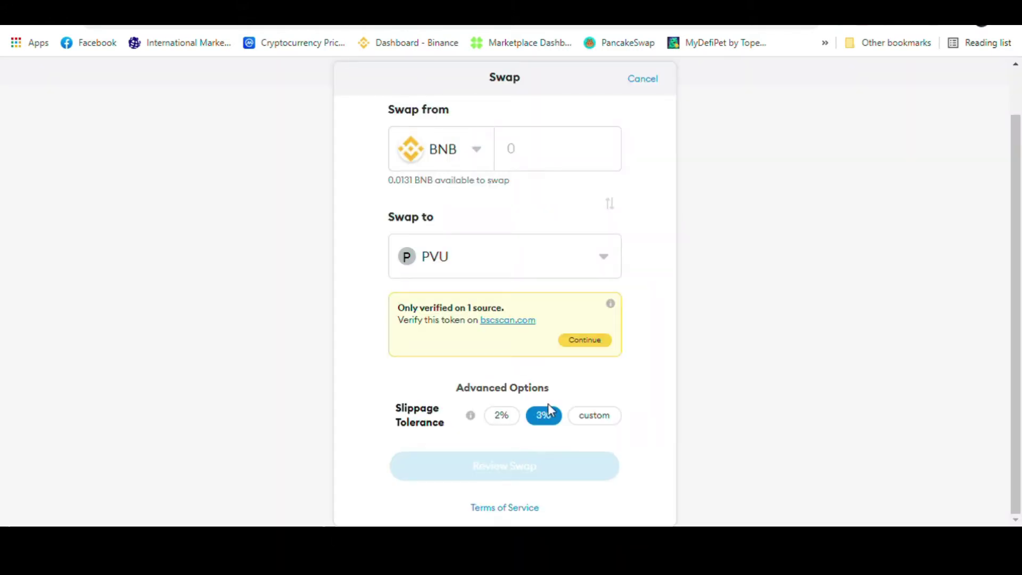
scroll(937, 337, up, 2)
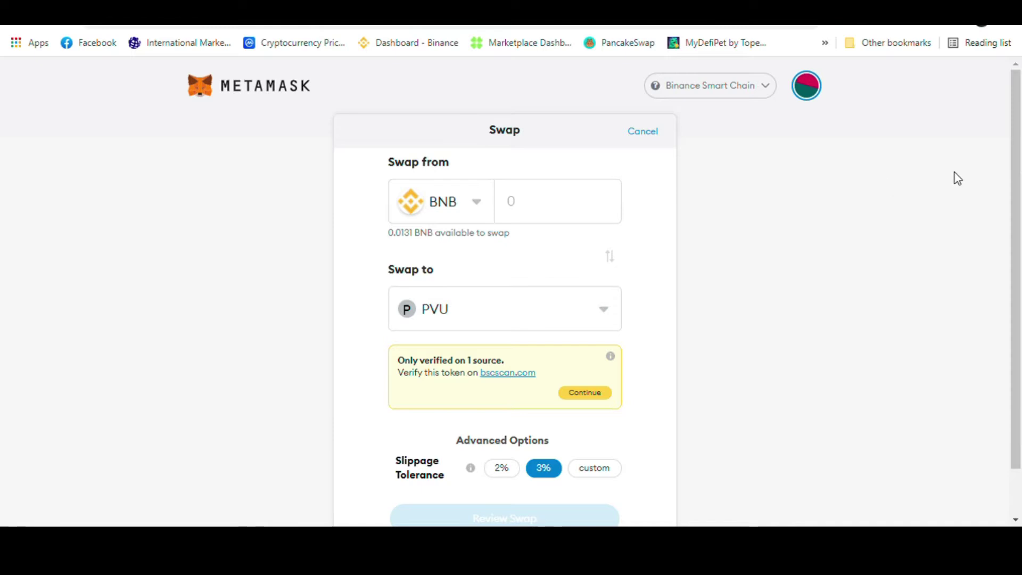
mouse_move(1016, 175)
mouse_down()
mouse_move(1017, 312)
mouse_move(1016, 150)
mouse_up()
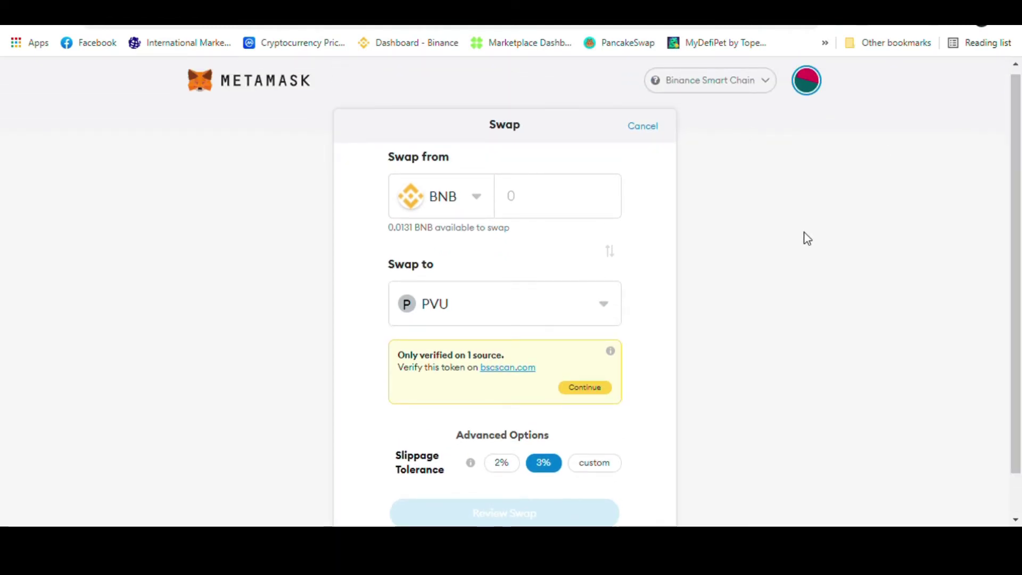
Step: Open the MetaMask account menu listing Account 1 and its BNB balance
click(806, 80)
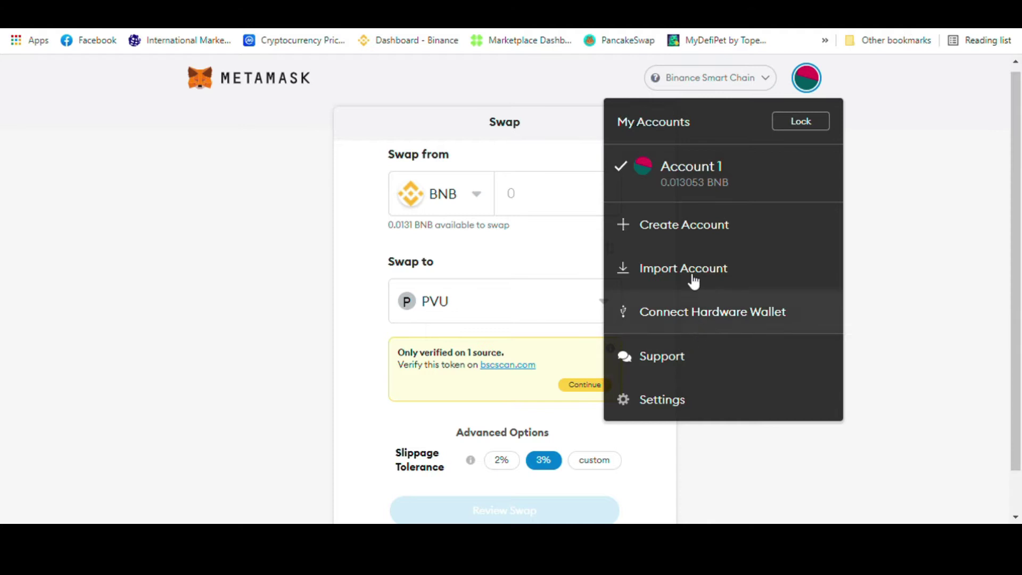
Step: Review MetaMask's saved Binance Smart Chain network: RPC URL, chain ID 56, BNB symbol, BscScan explorer
click(656, 400)
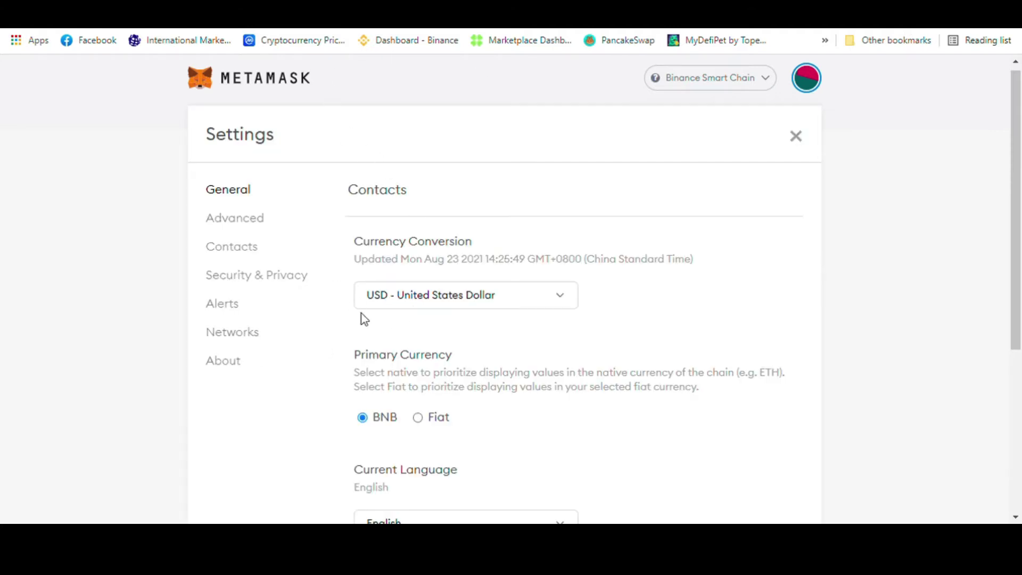
click(232, 333)
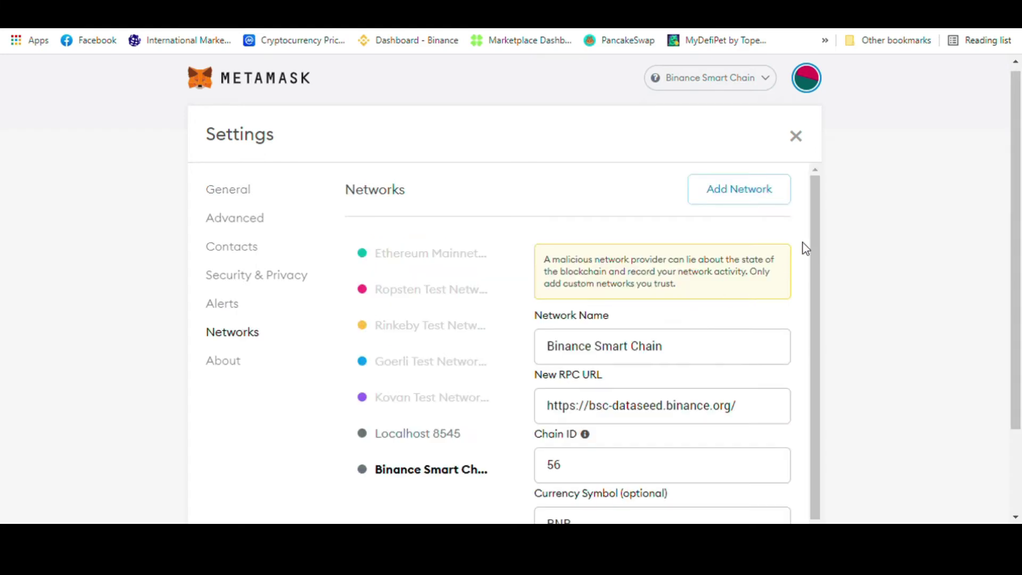
scroll(815, 303, down, 2)
scroll(815, 302, up, 2)
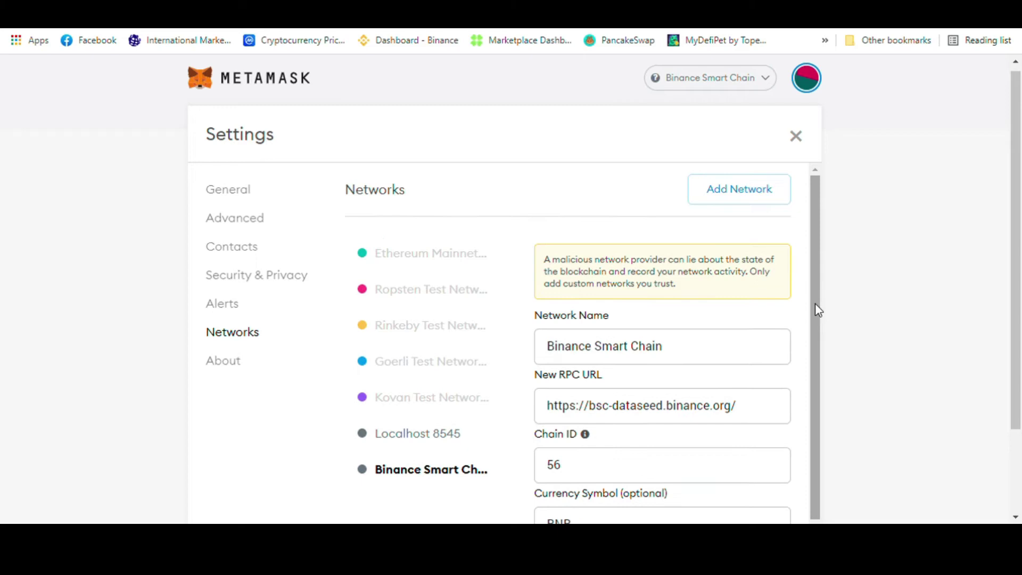
scroll(816, 302, down, 2)
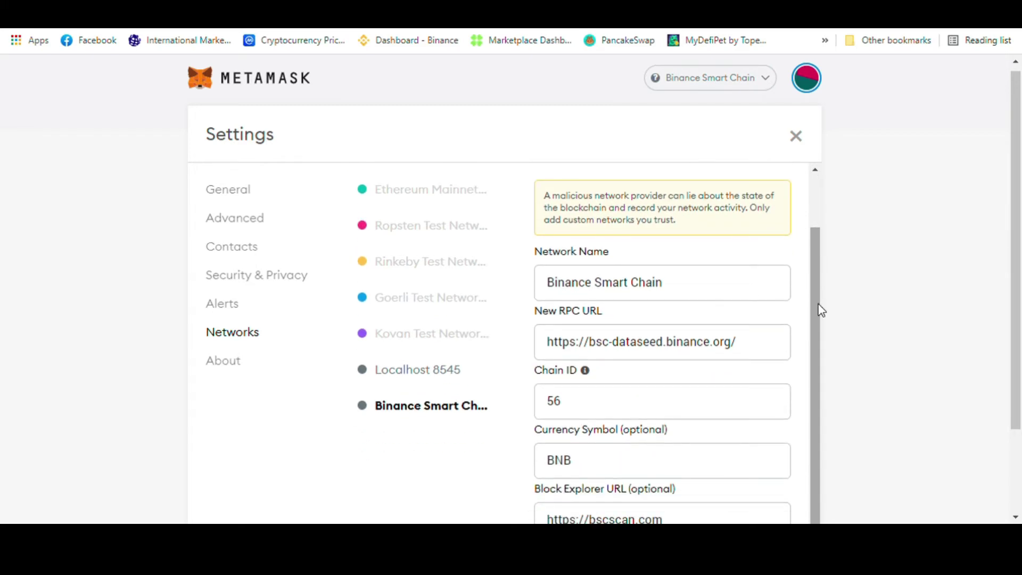
scroll(815, 303, down, 3)
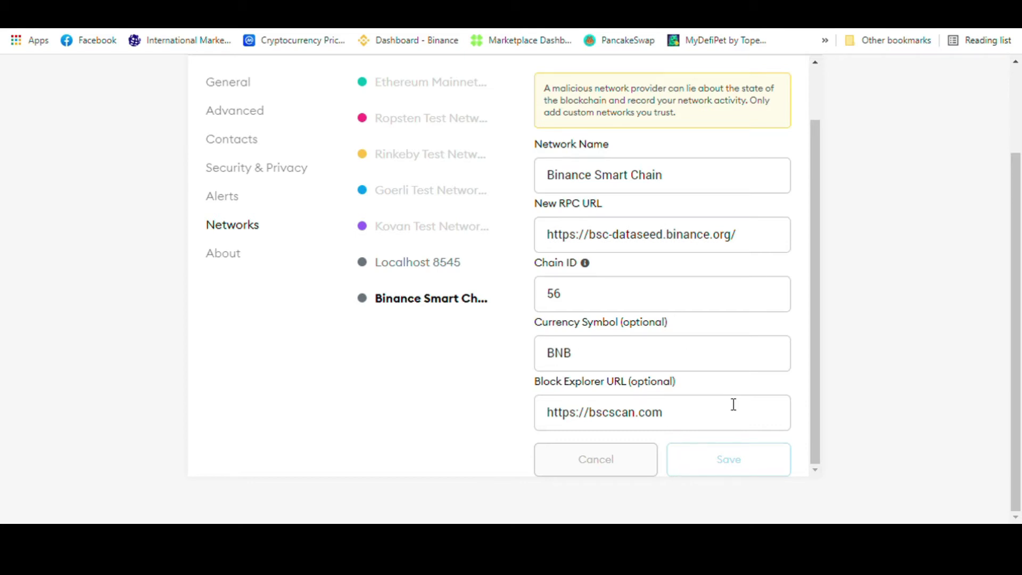
scroll(729, 437, up, 2)
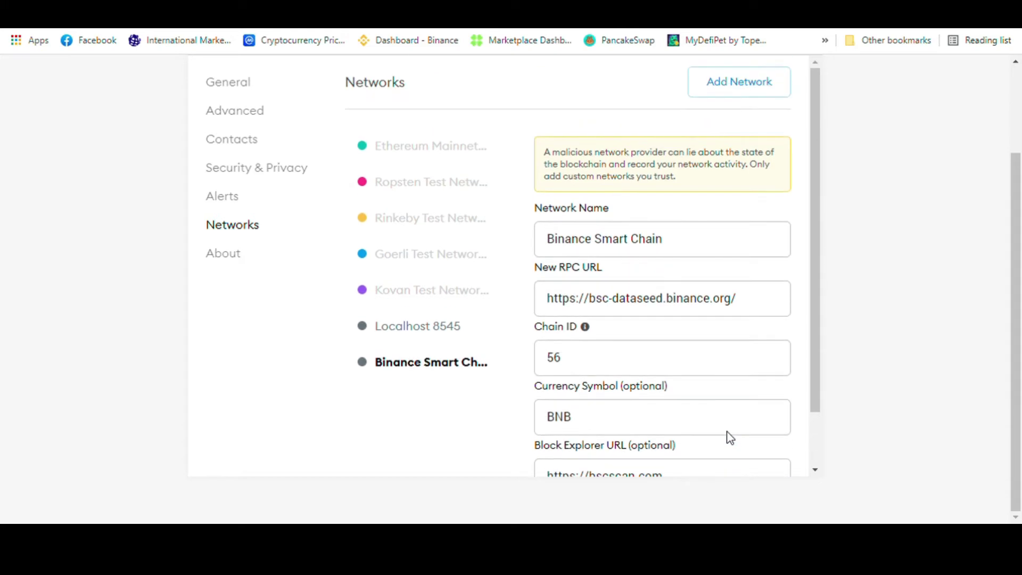
scroll(729, 437, down, 2)
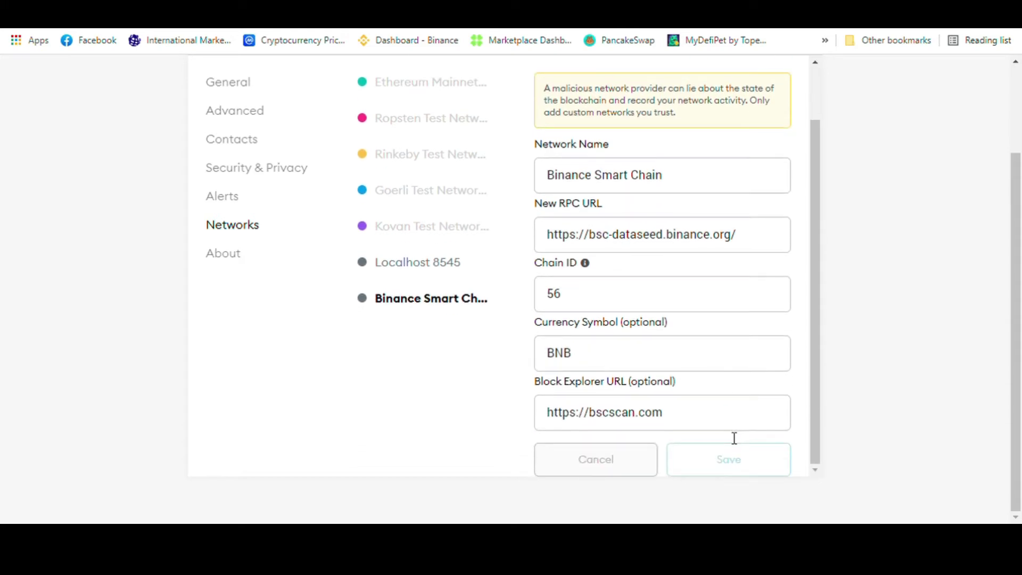
scroll(733, 437, up, 2)
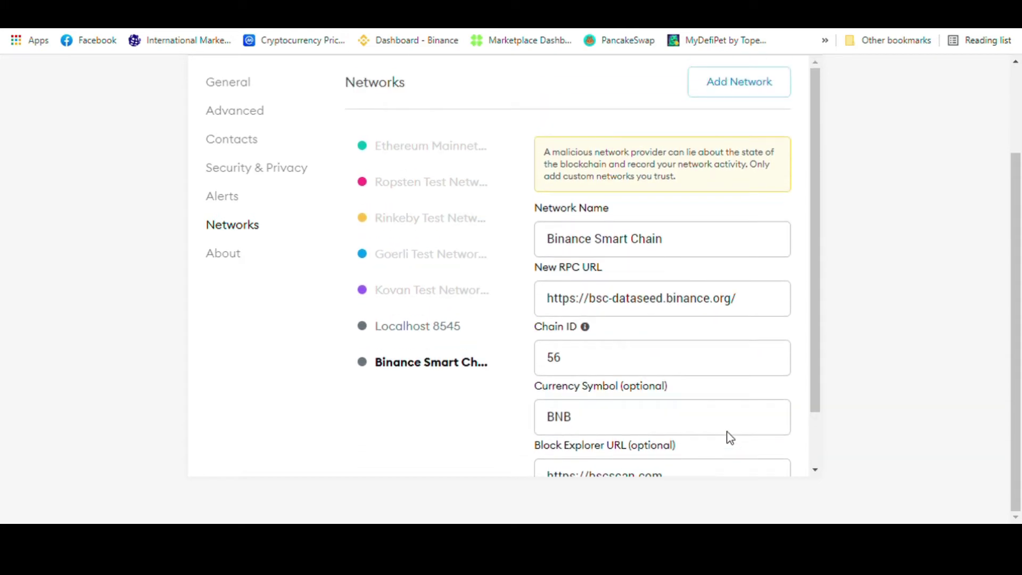
scroll(729, 437, up, 3)
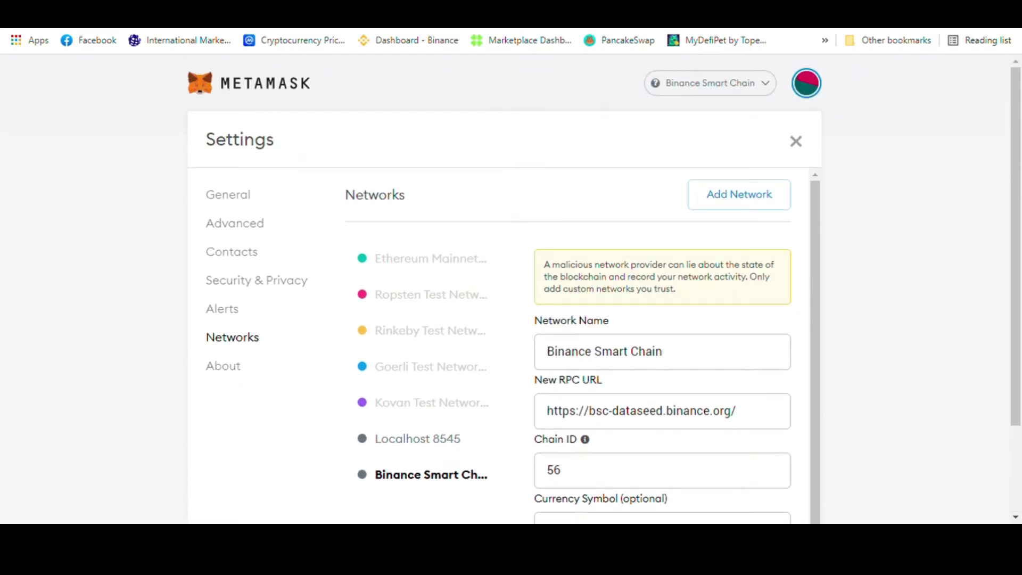
Step: Cycle from the Binance withdrawal tab to the Plant vs Undead farm and back to Binance
key(ctrl+Tab)
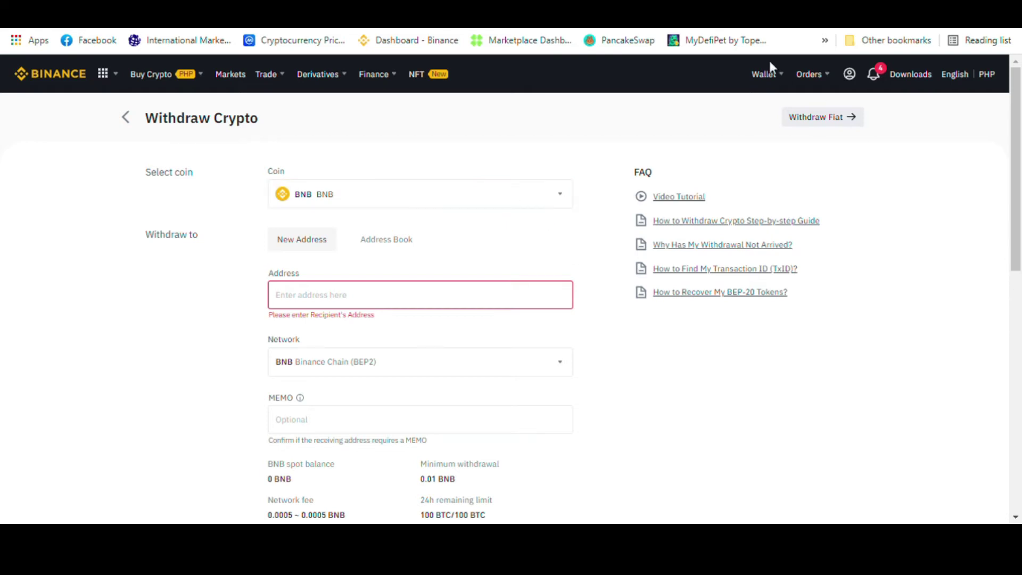
key(ctrl+Tab)
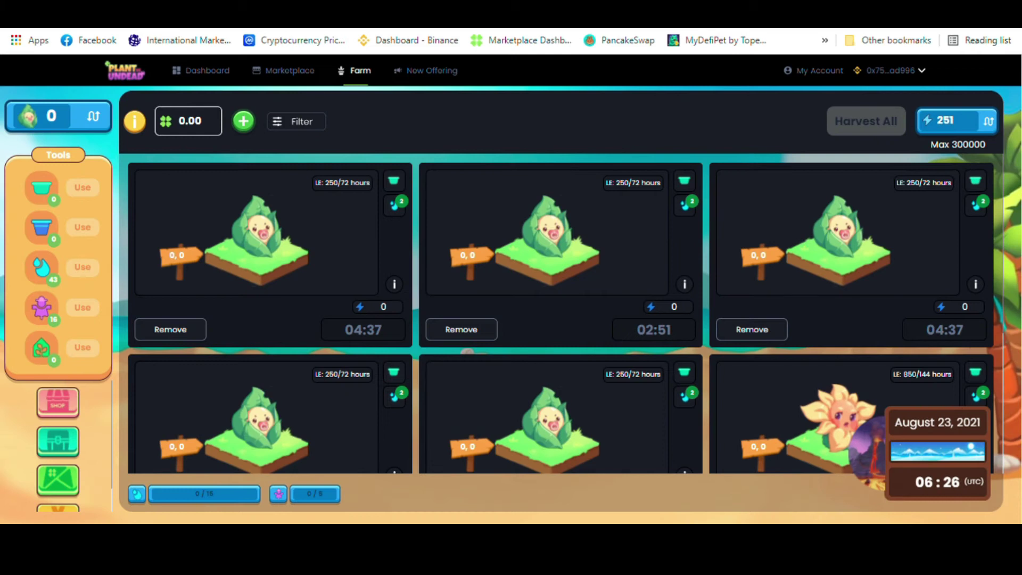
key(ctrl+Tab)
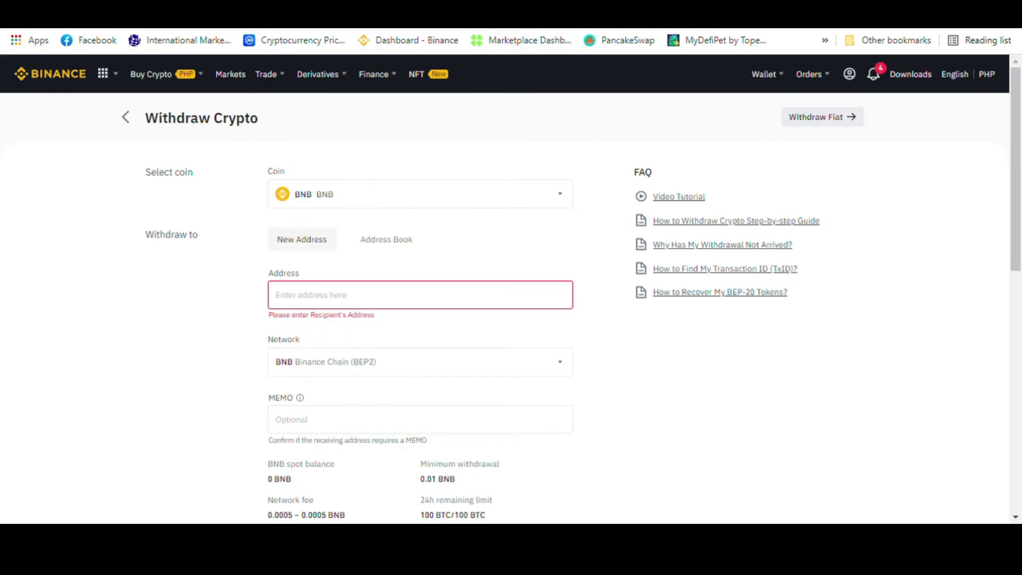
Step: Go back to the Fiat and Spot overview, then open the P2P marketplace for buying BNB
click(128, 120)
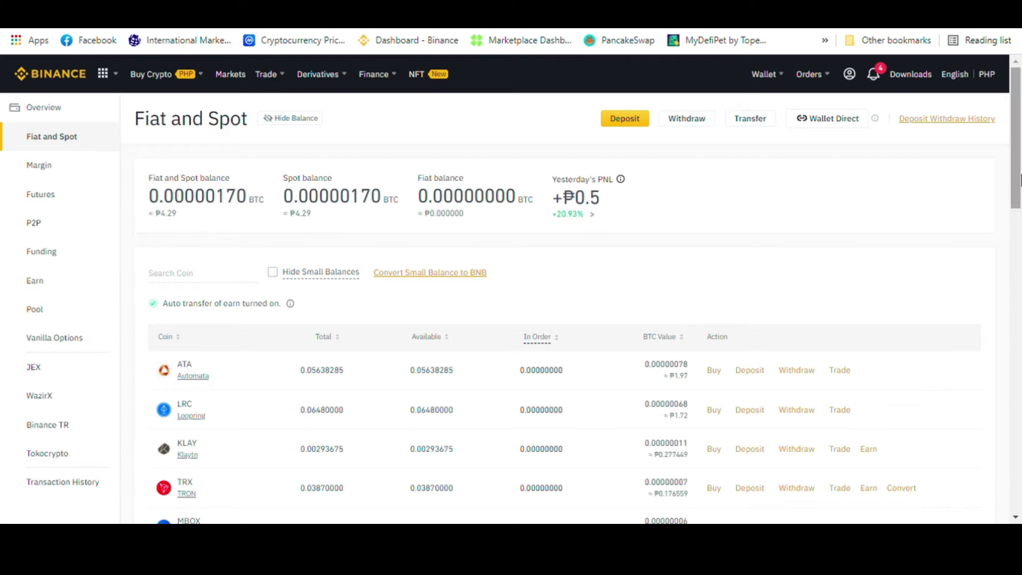
click(66, 230)
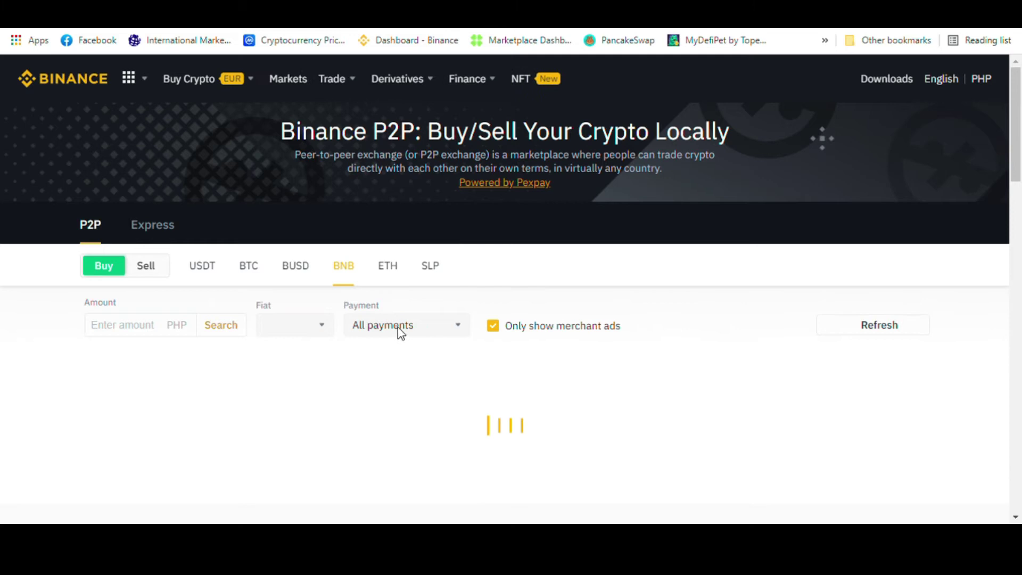
Step: Start a P2P buy amount, then return to Withdraw Crypto, now showing BTC
click(148, 328)
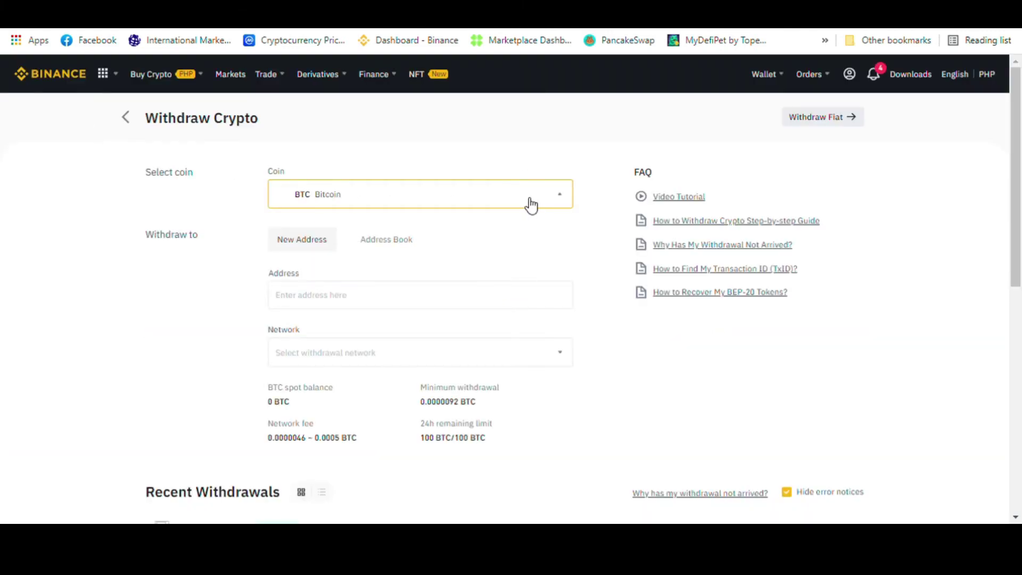
Step: Search the coin selector for BNB and choose it in place of BTC
click(530, 199)
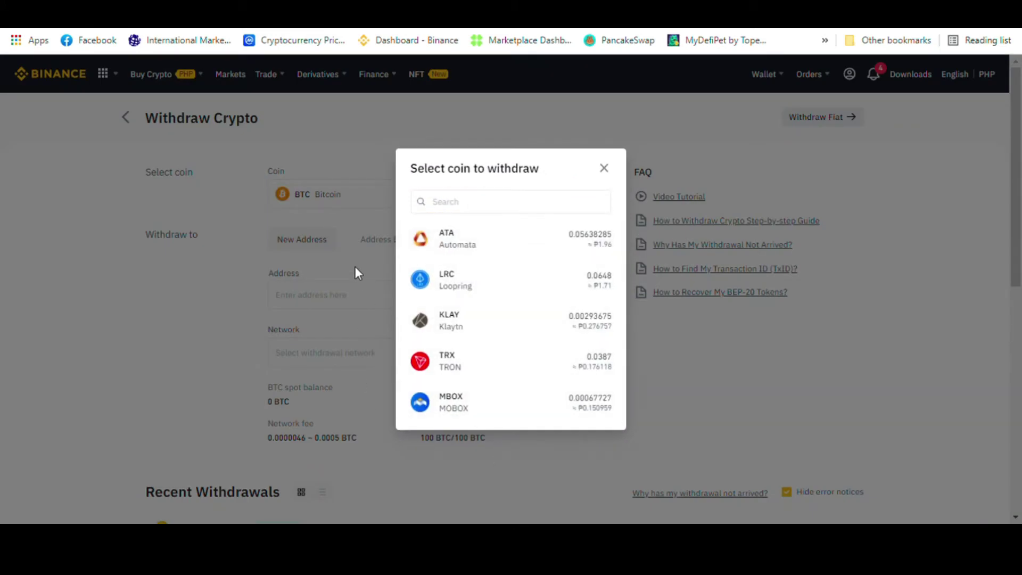
click(604, 168)
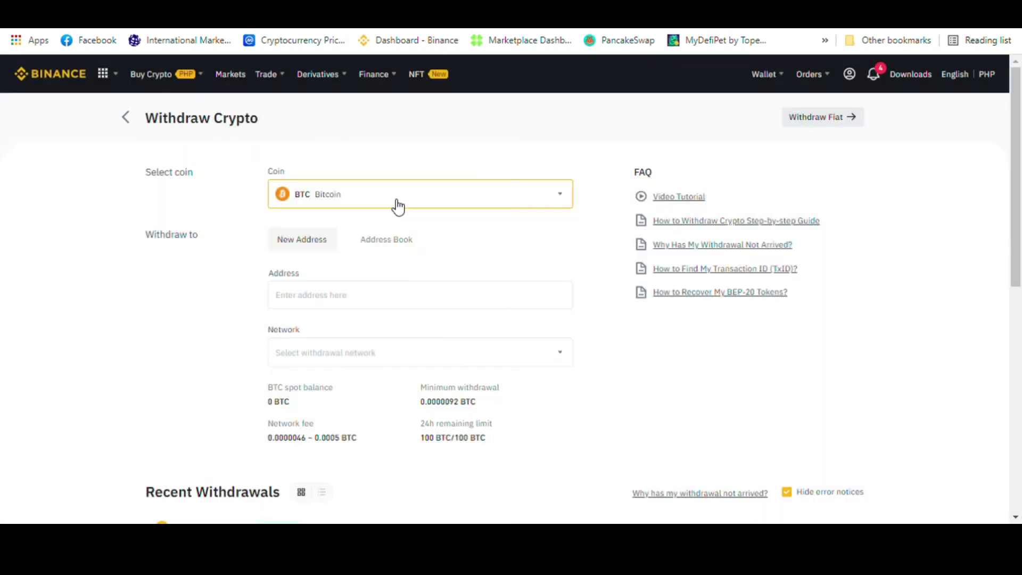
click(396, 199)
click(487, 200)
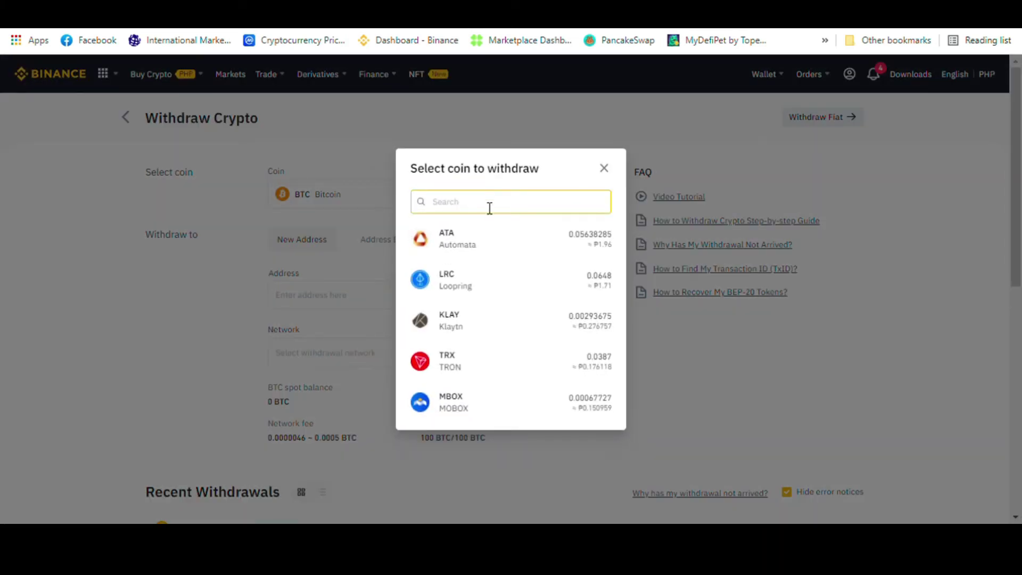
text(BNB)
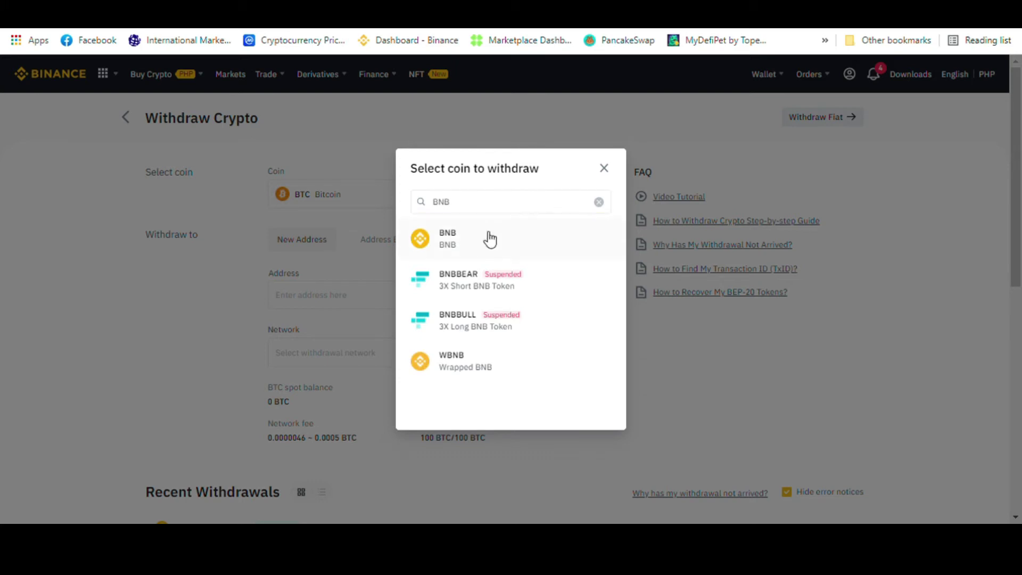
click(489, 237)
click(482, 295)
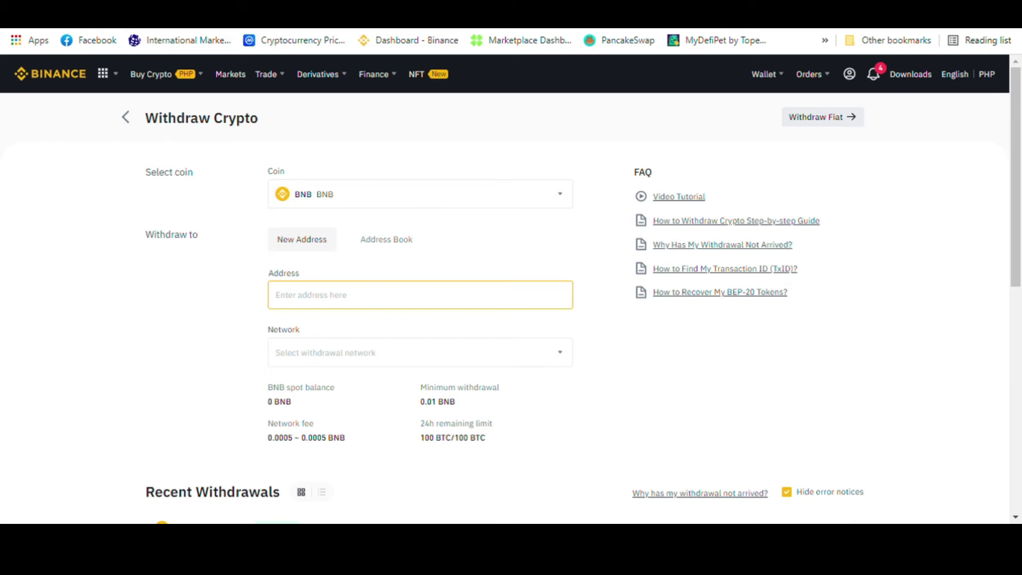
Step: Return to MetaMask's network settings and check which network is active
key(ctrl+Tab)
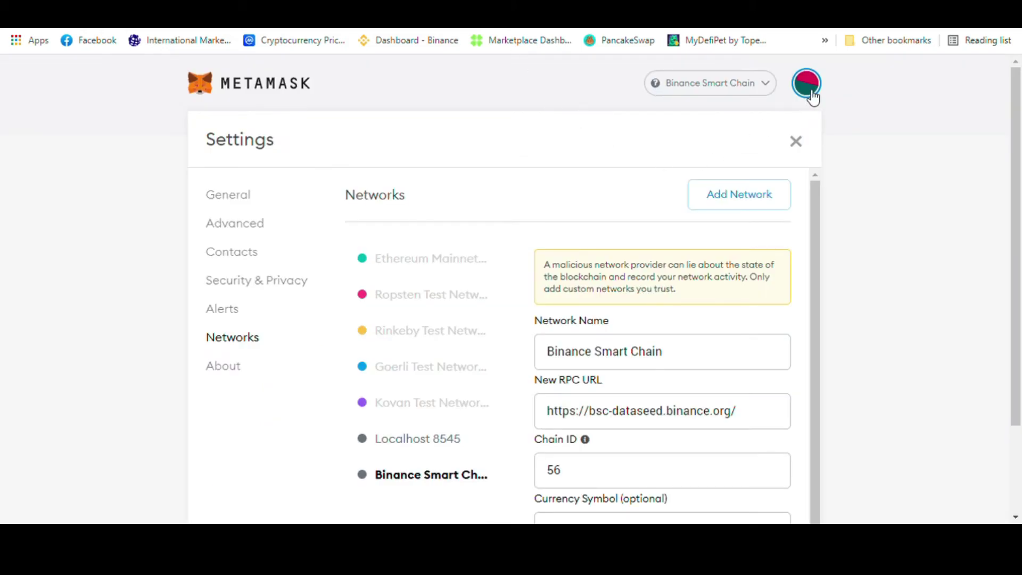
click(739, 87)
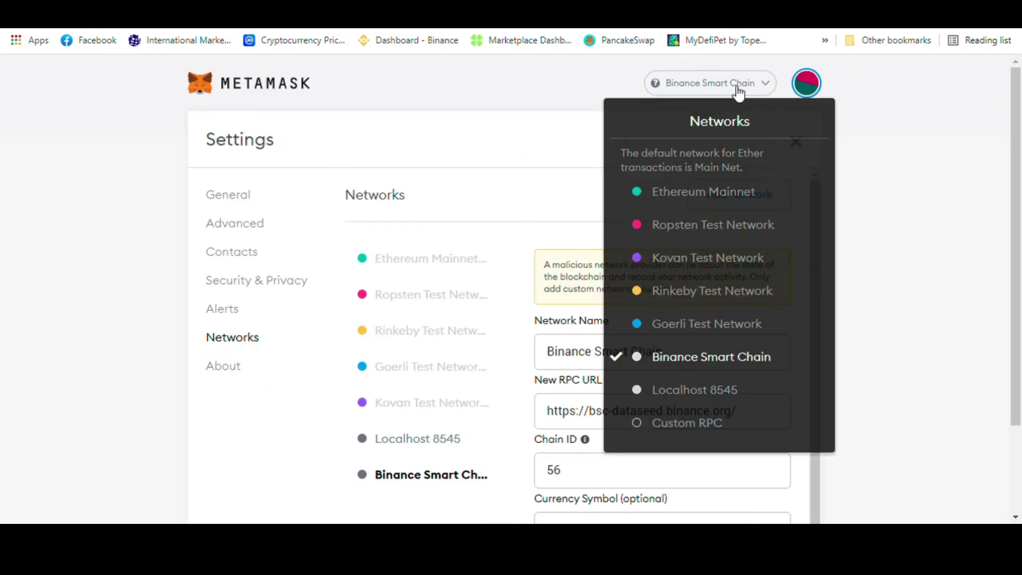
click(806, 83)
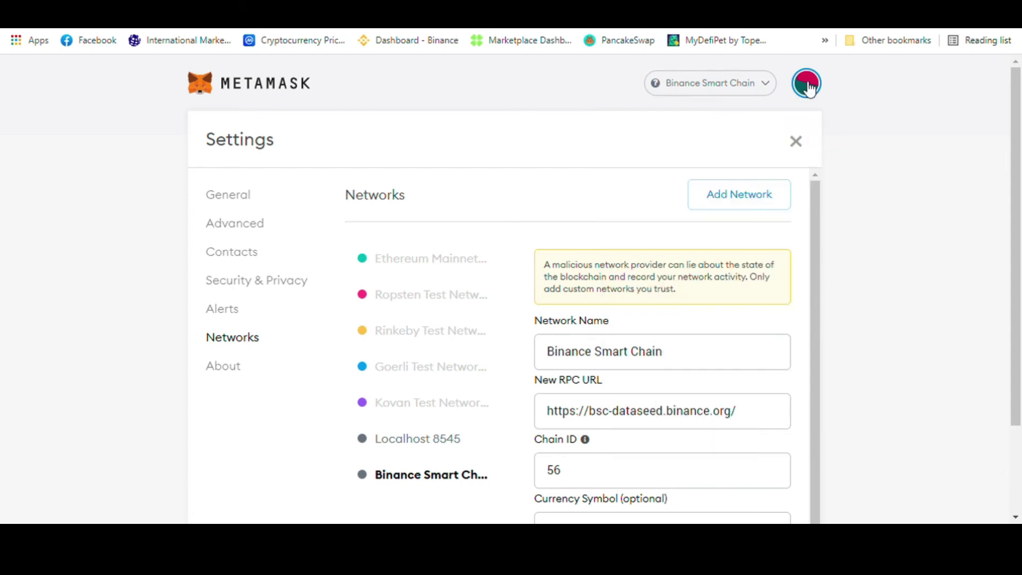
click(808, 86)
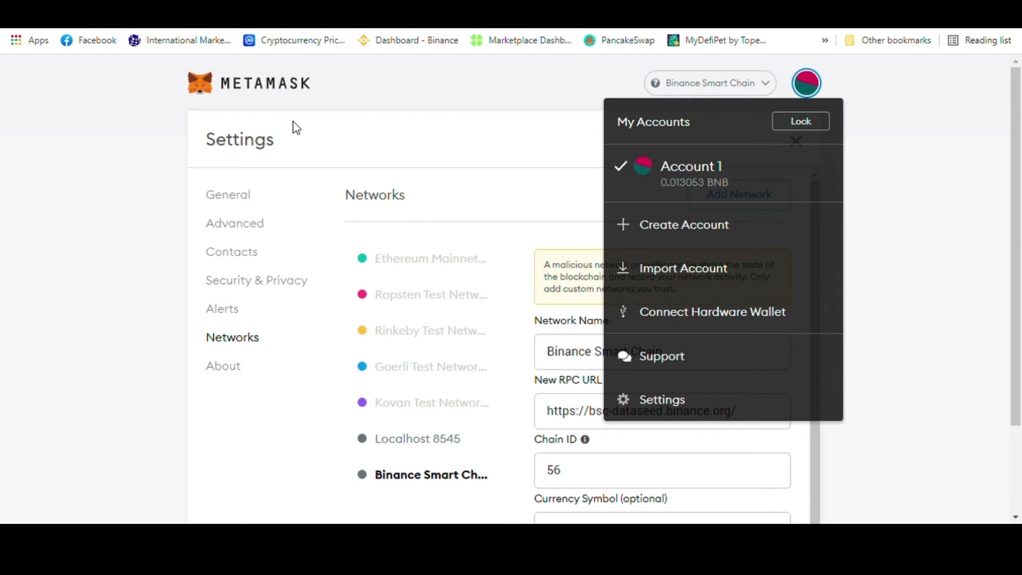
Step: Leave Settings, go back to Account 1, and copy its wallet address
click(437, 72)
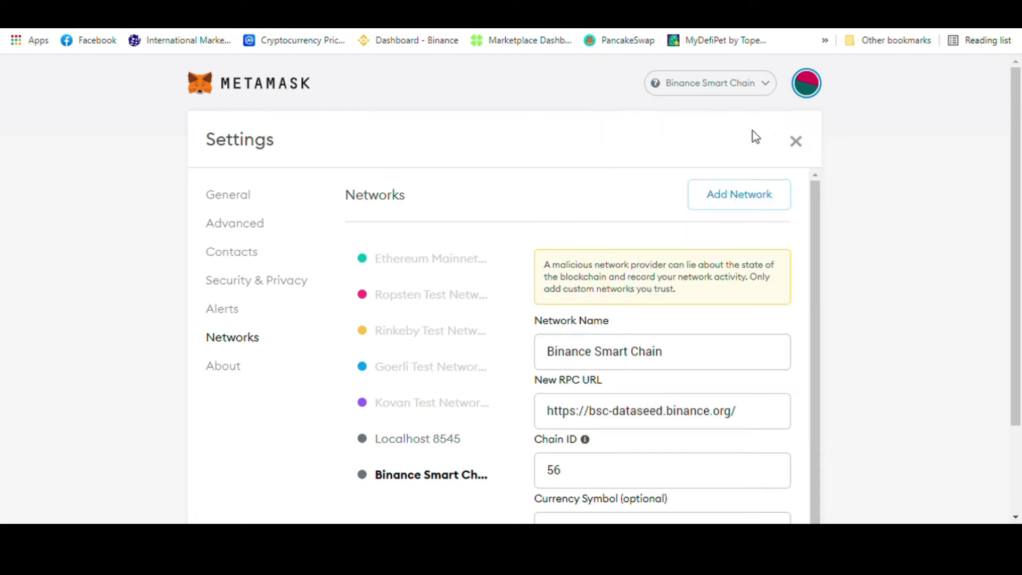
click(795, 141)
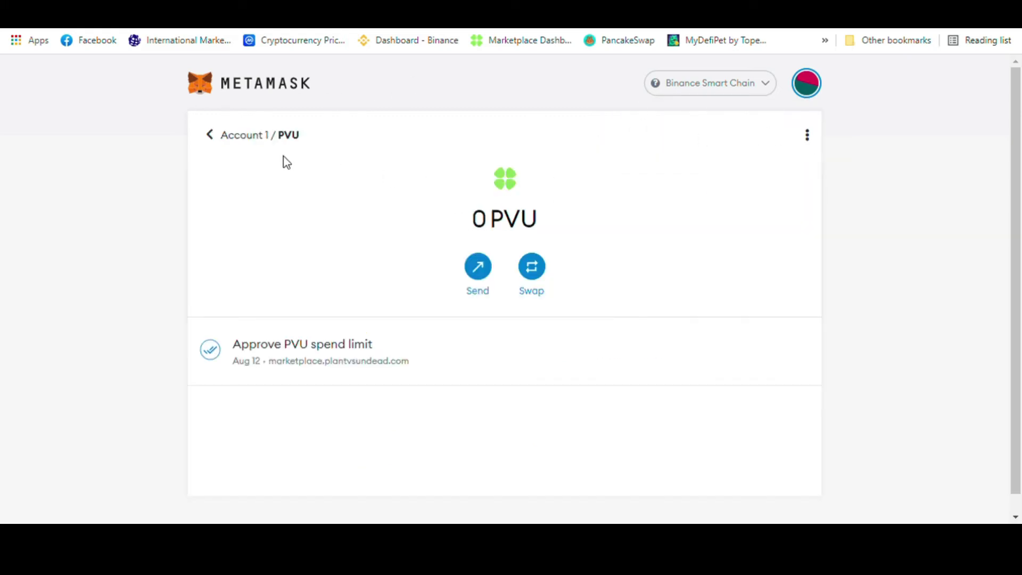
click(209, 134)
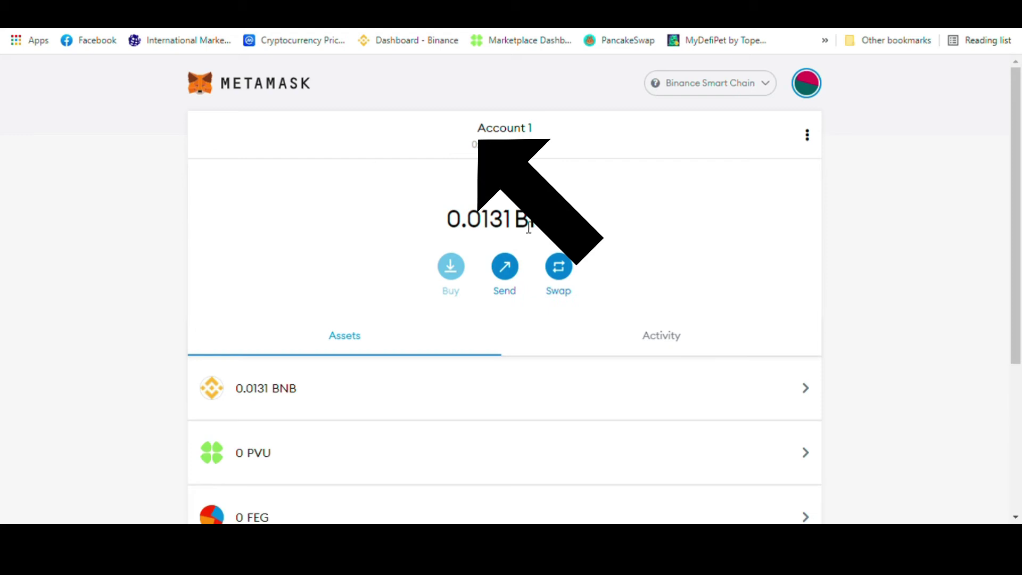
click(504, 145)
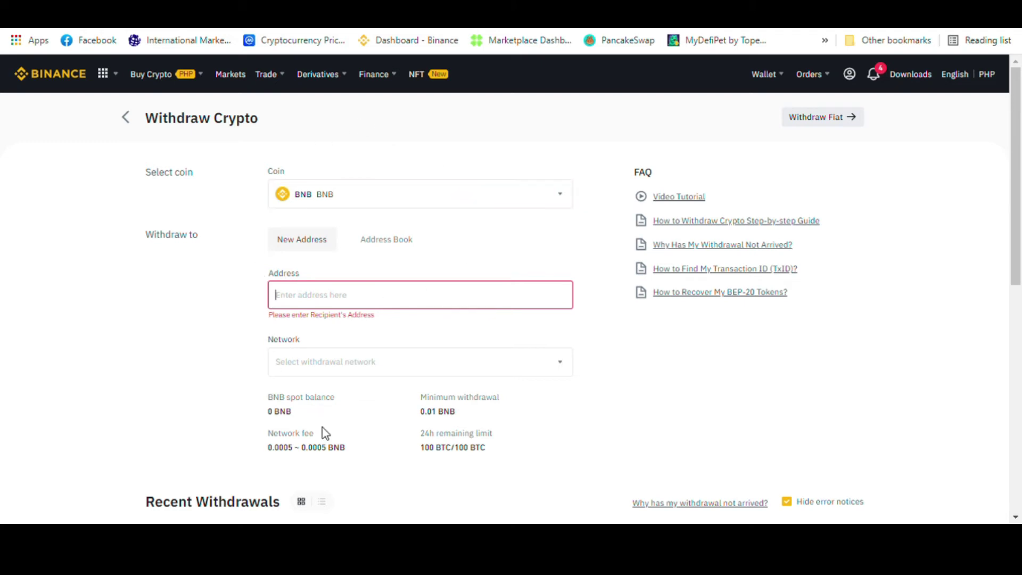
scroll(457, 479, down, 2)
scroll(458, 375, down, 1)
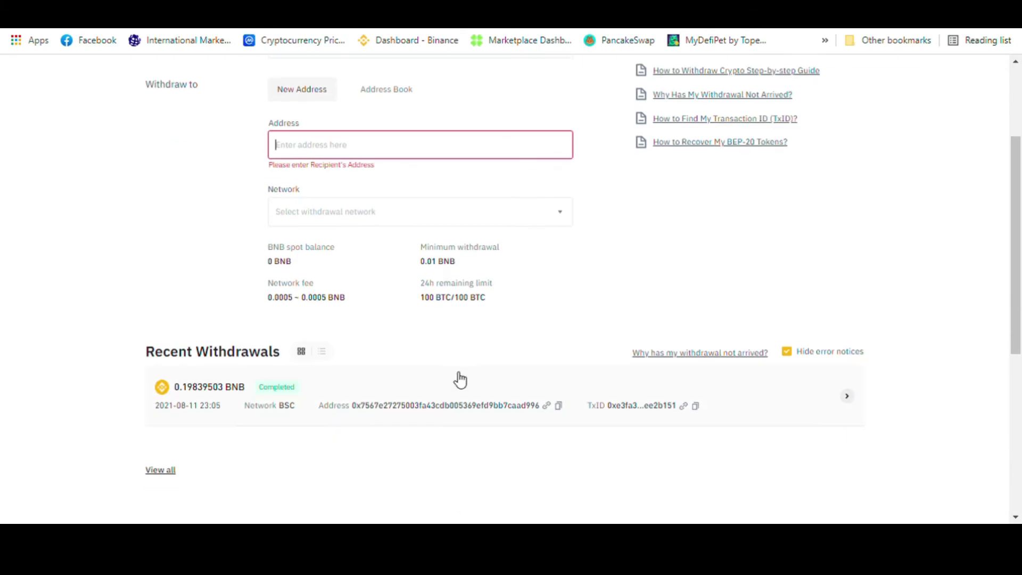
scroll(458, 375, up, 1)
scroll(453, 371, up, 2)
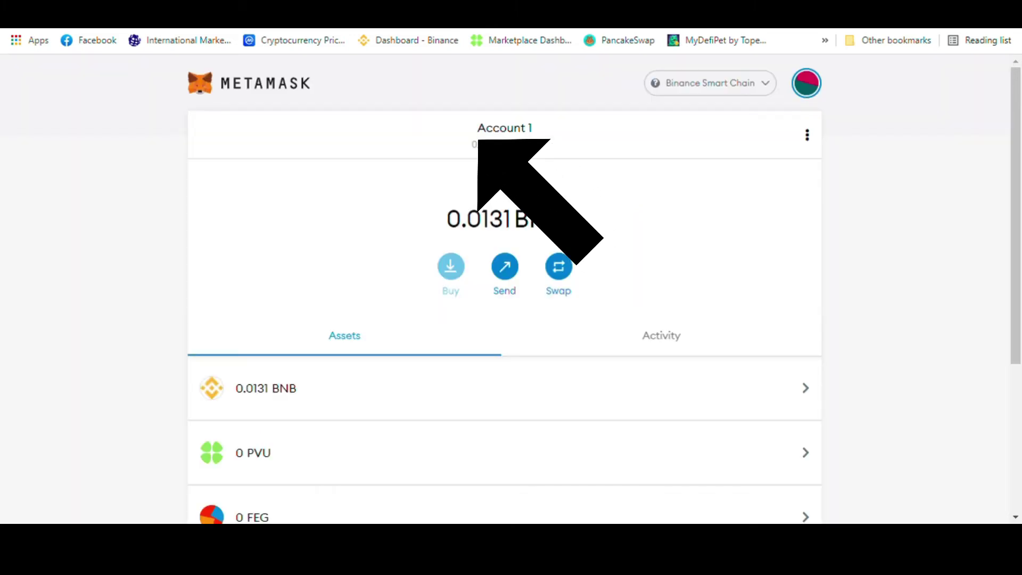
Step: Start a MetaMask swap from the BNB asset with PVU as the token to receive
click(774, 388)
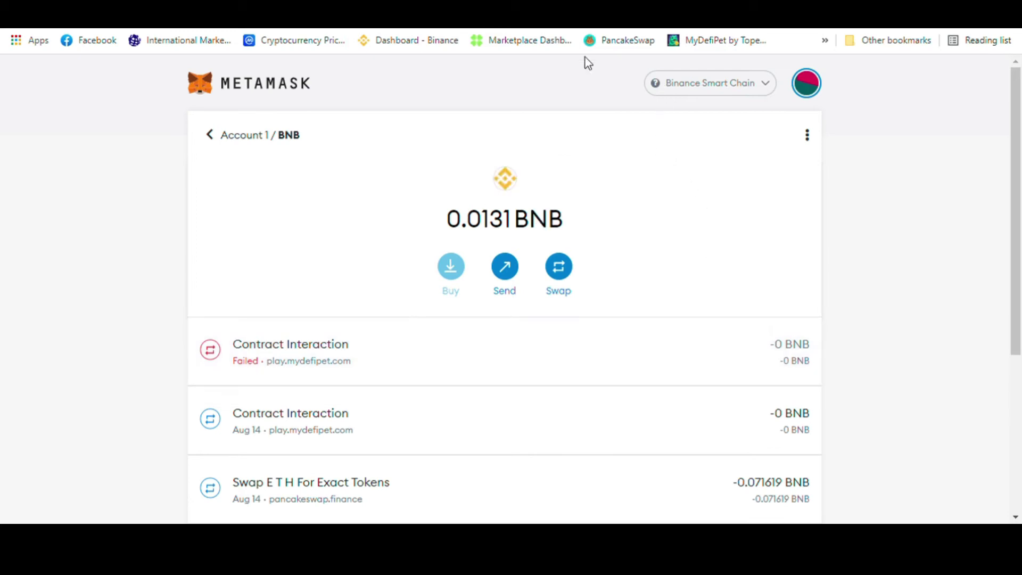
click(558, 271)
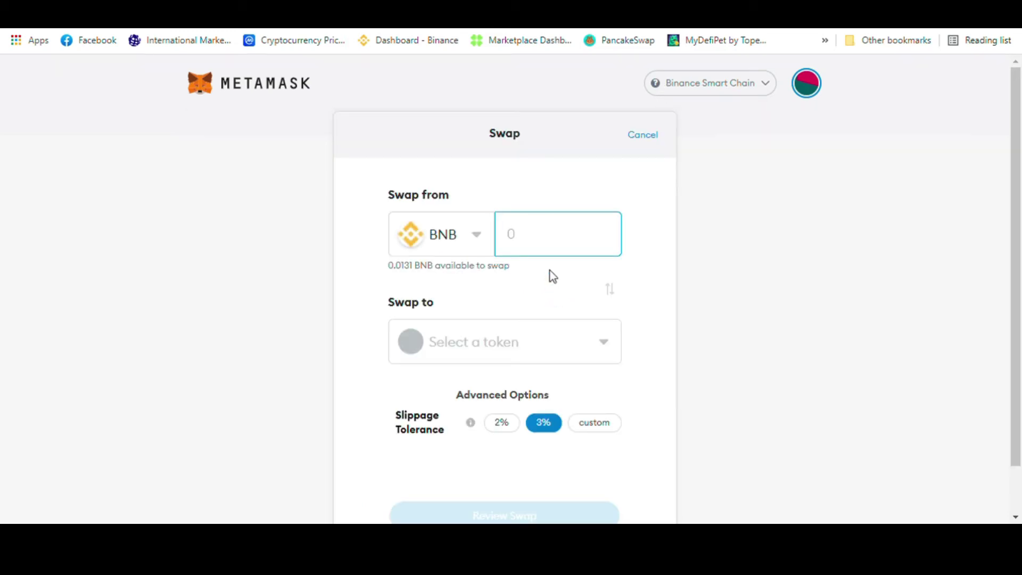
click(565, 342)
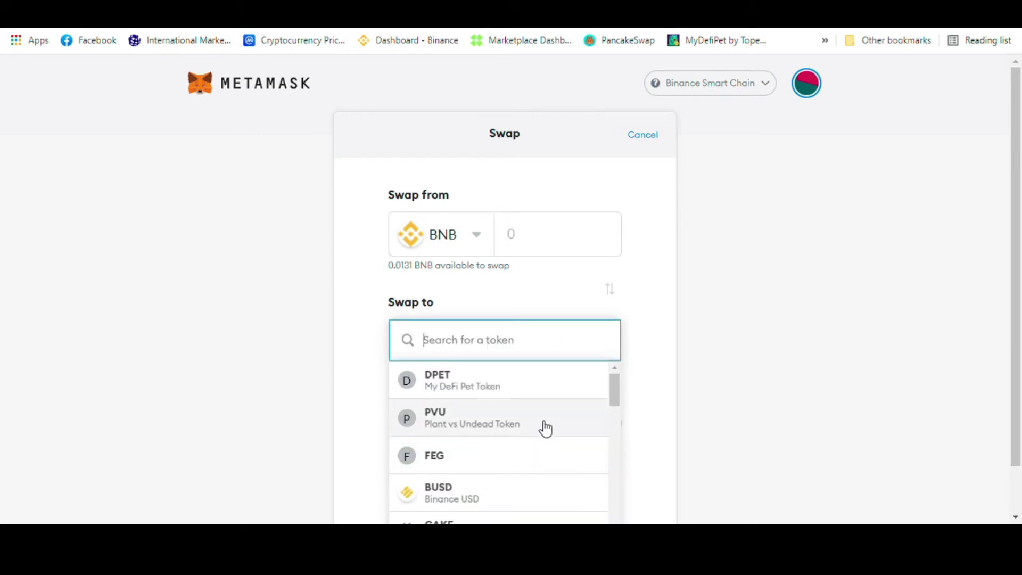
click(543, 419)
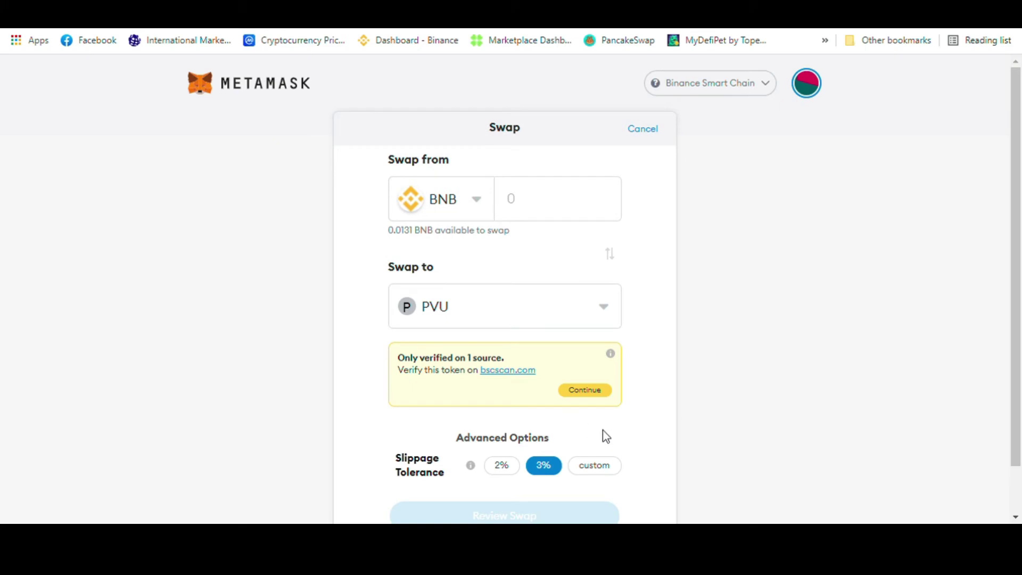
scroll(603, 430, down, 1)
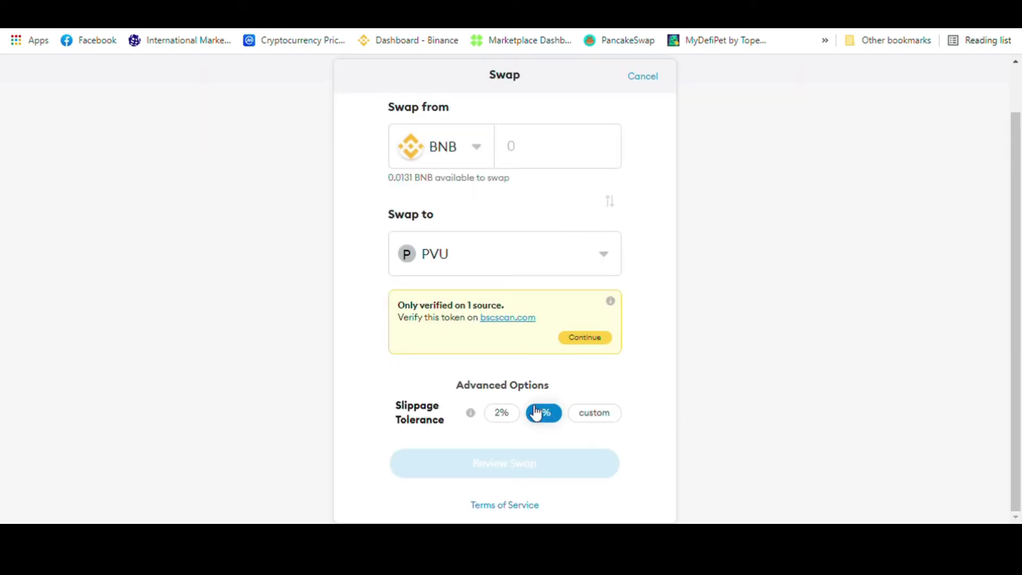
scroll(725, 372, up, 1)
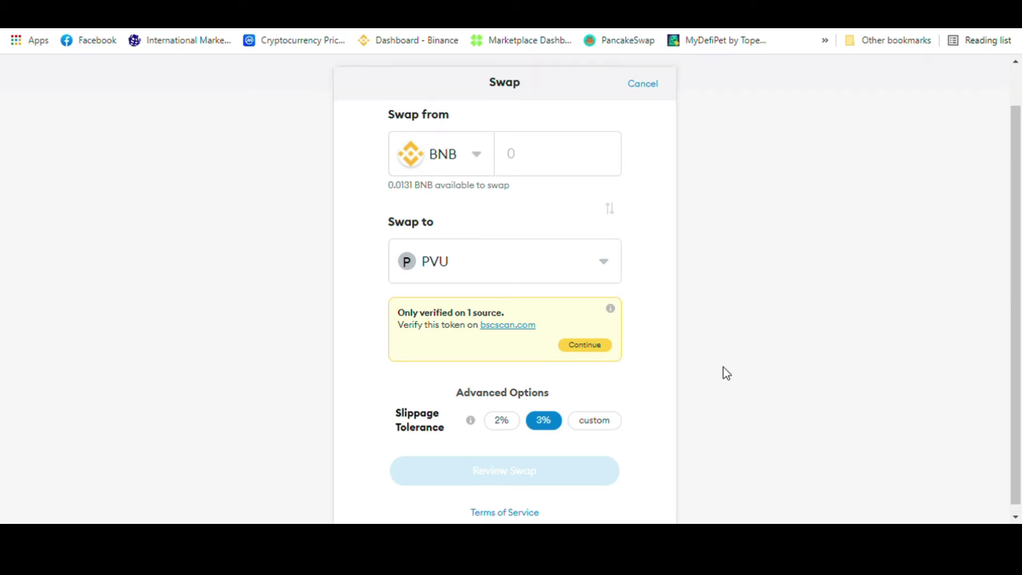
scroll(726, 373, up, 1)
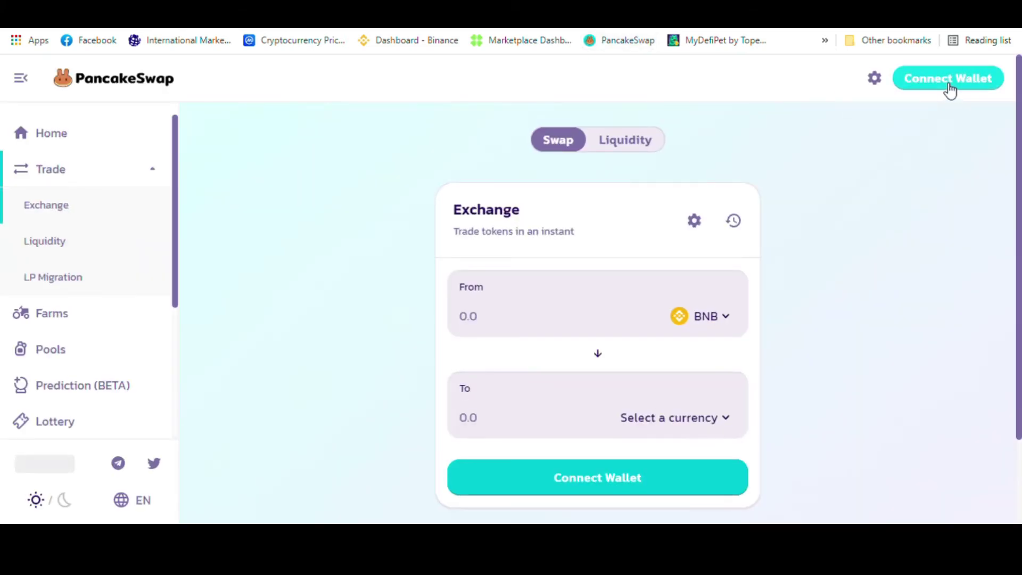
Step: Connect MetaMask to PancakeSwap, import PVU as the output token, and enter the MAX BNB amount
click(992, 82)
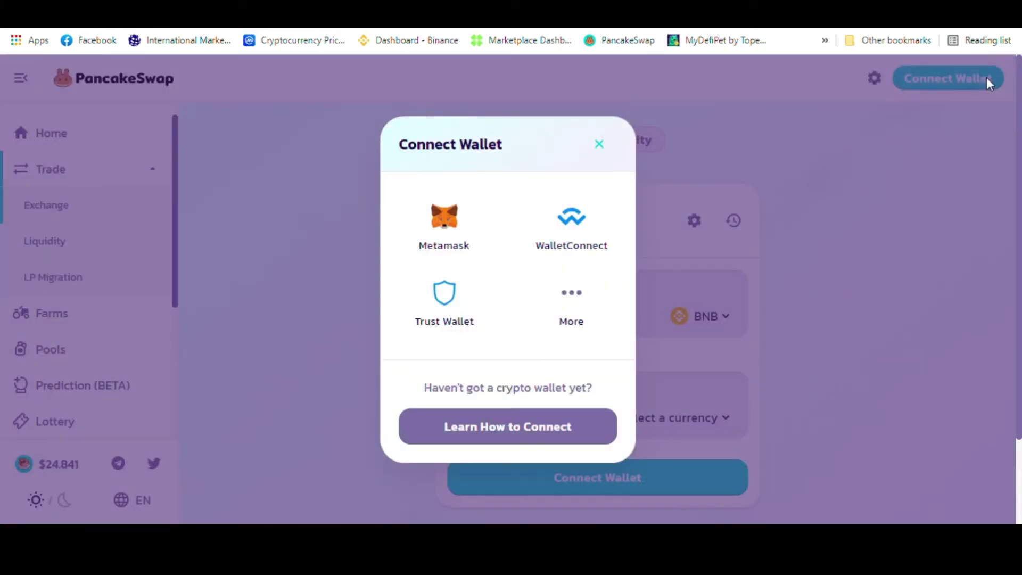
click(453, 247)
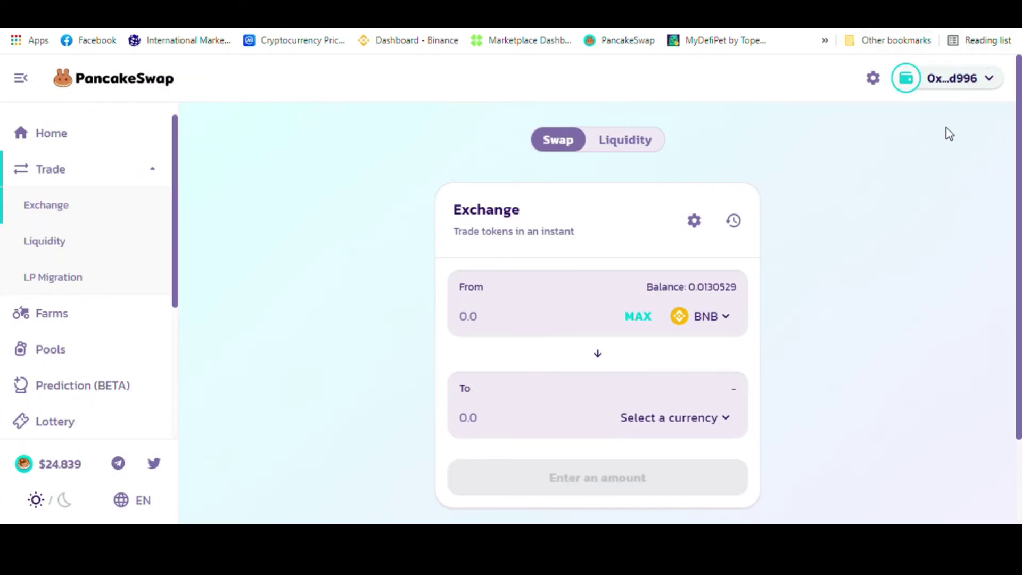
click(718, 423)
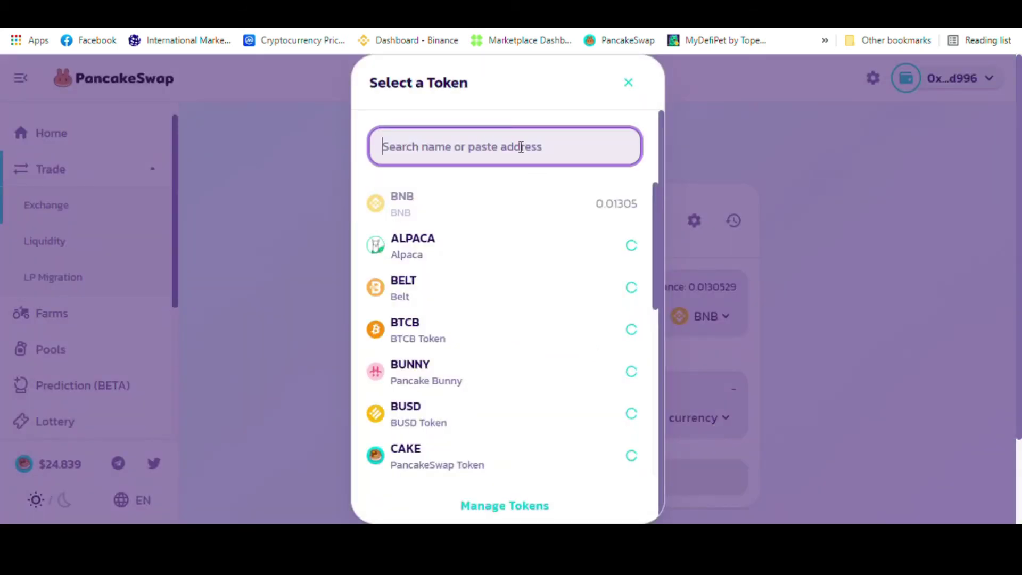
text(PVU)
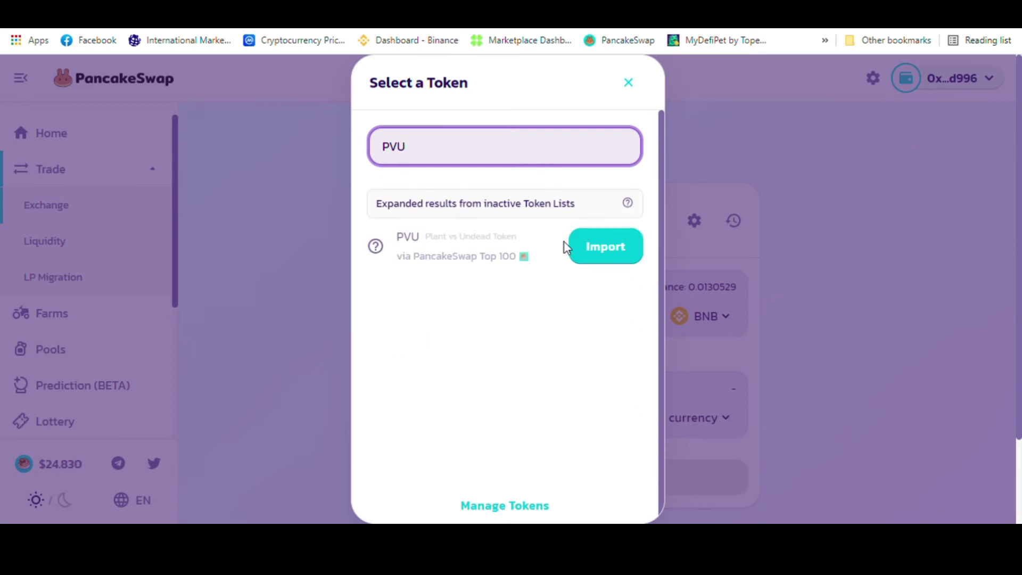
click(604, 247)
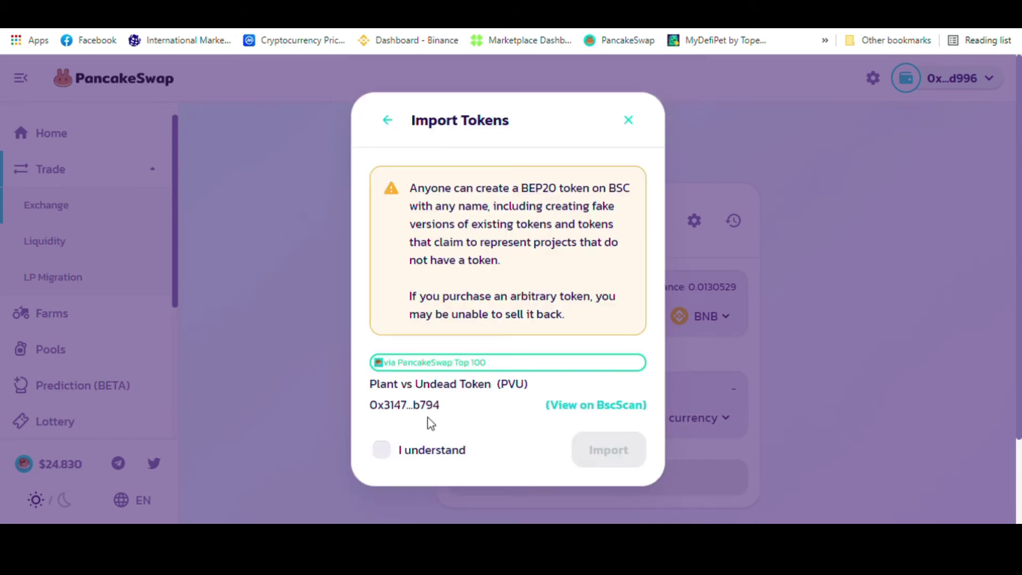
click(383, 449)
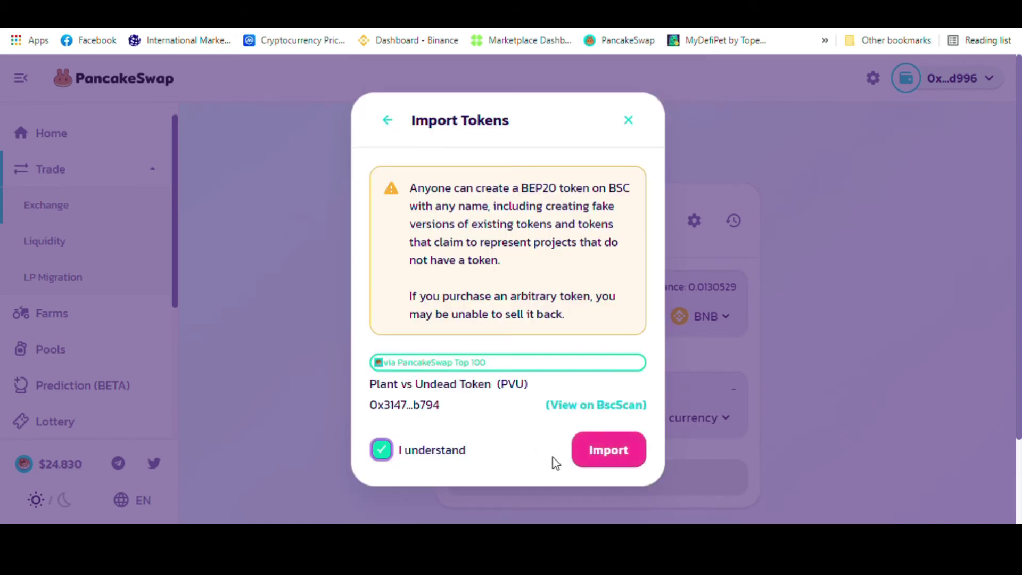
click(609, 449)
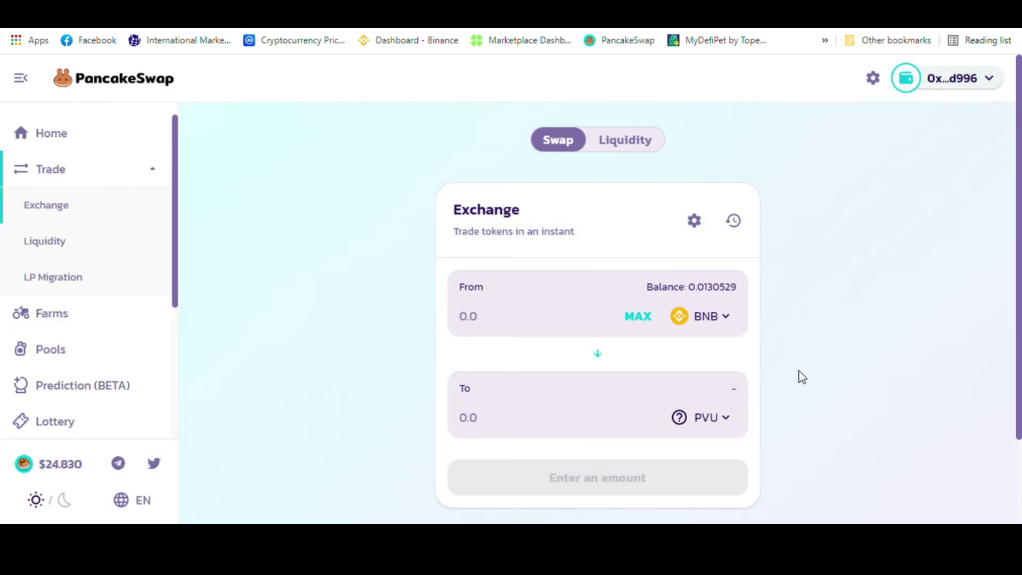
click(639, 317)
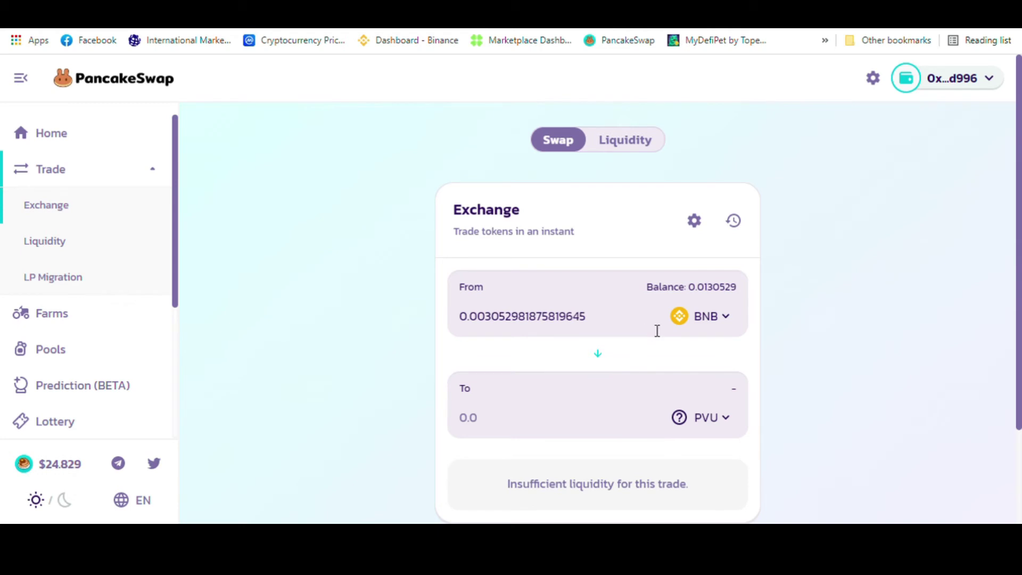
scroll(857, 404, down, 3)
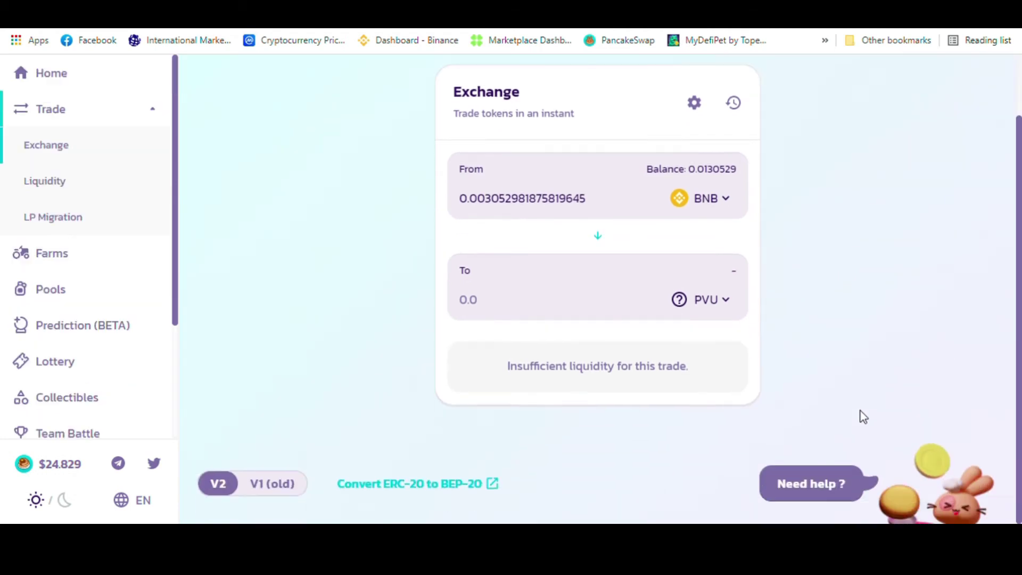
scroll(862, 416, up, 3)
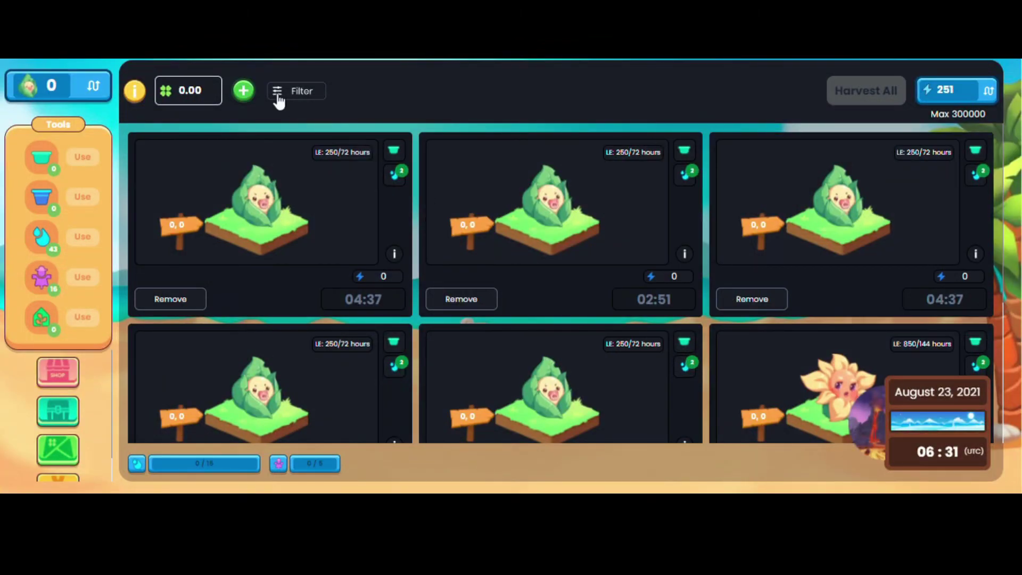
click(60, 462)
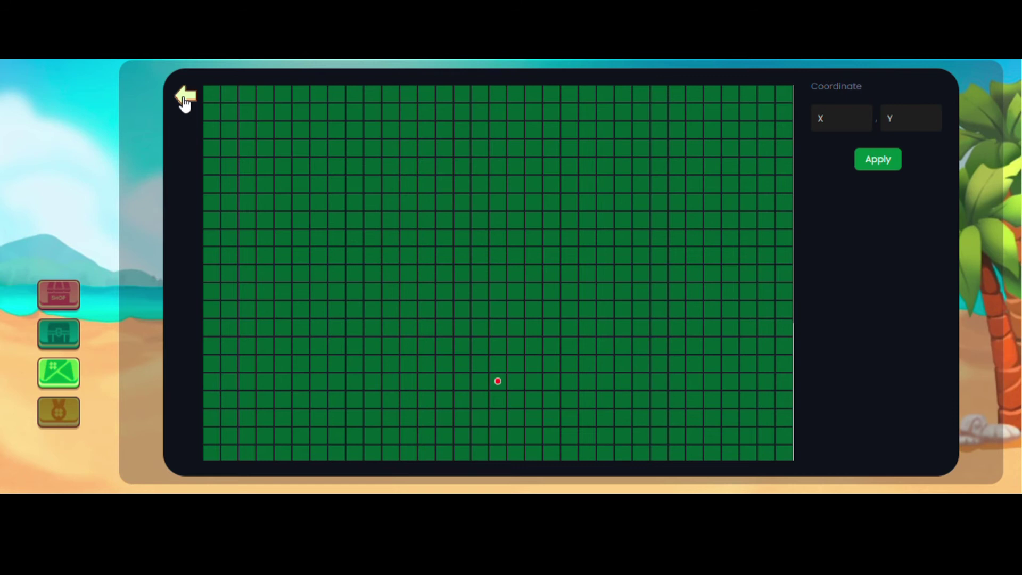
click(185, 99)
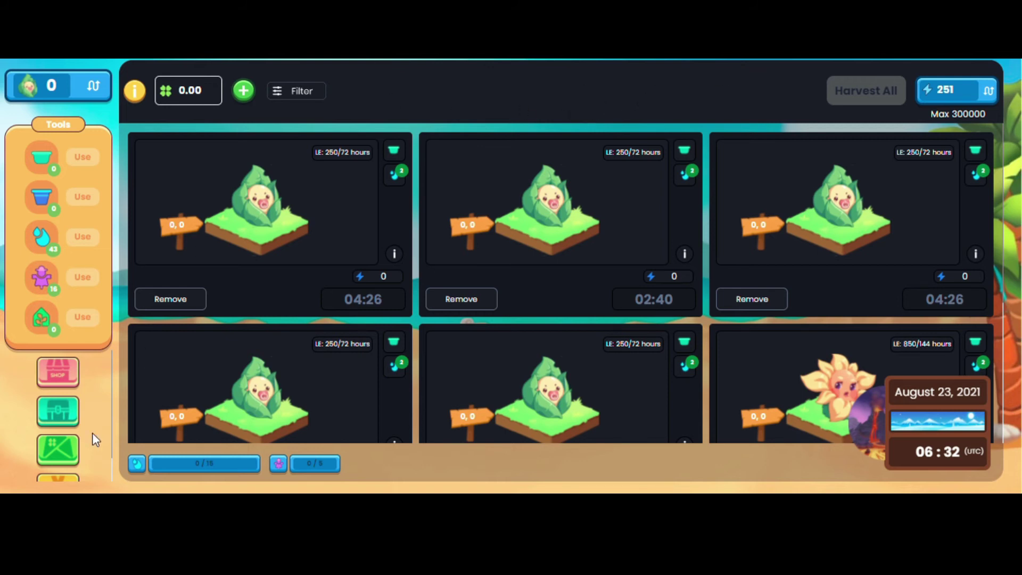
Step: Pick a land plot on the map, visit its farm, inspect the Wind plant, then reopen the map
click(60, 455)
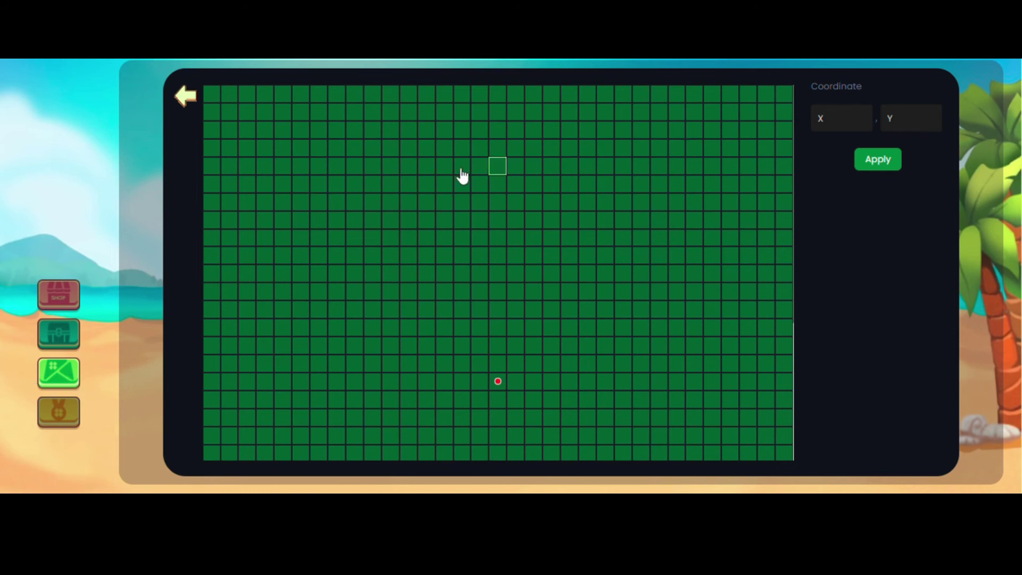
click(445, 166)
click(586, 166)
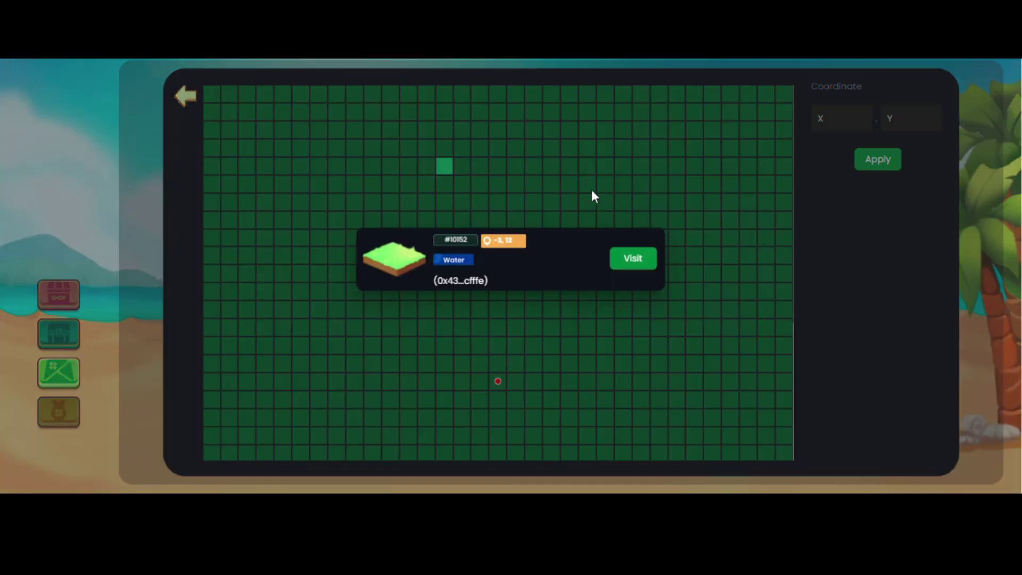
click(622, 259)
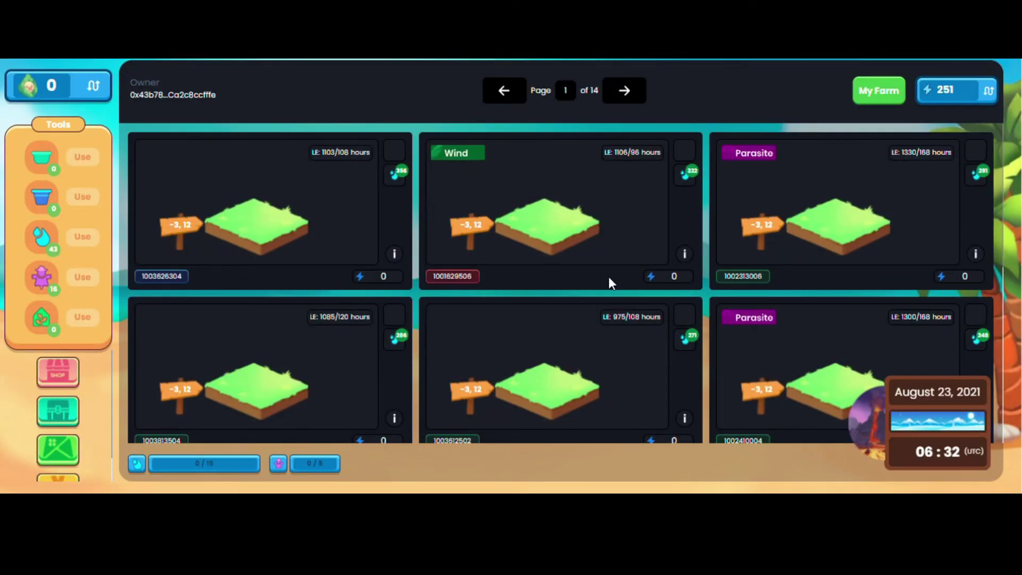
scroll(609, 276, down, 5)
scroll(609, 276, up, 5)
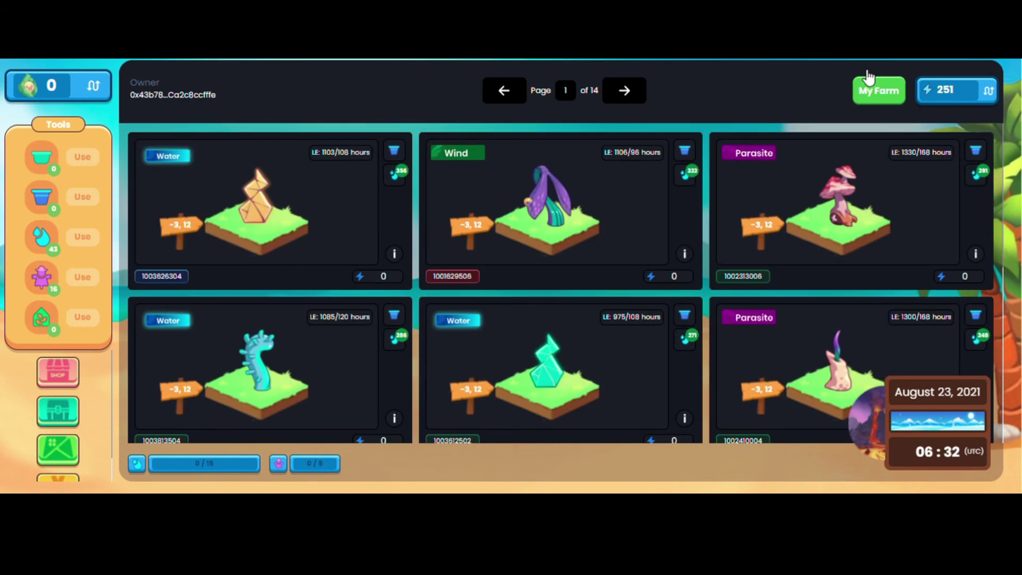
click(578, 209)
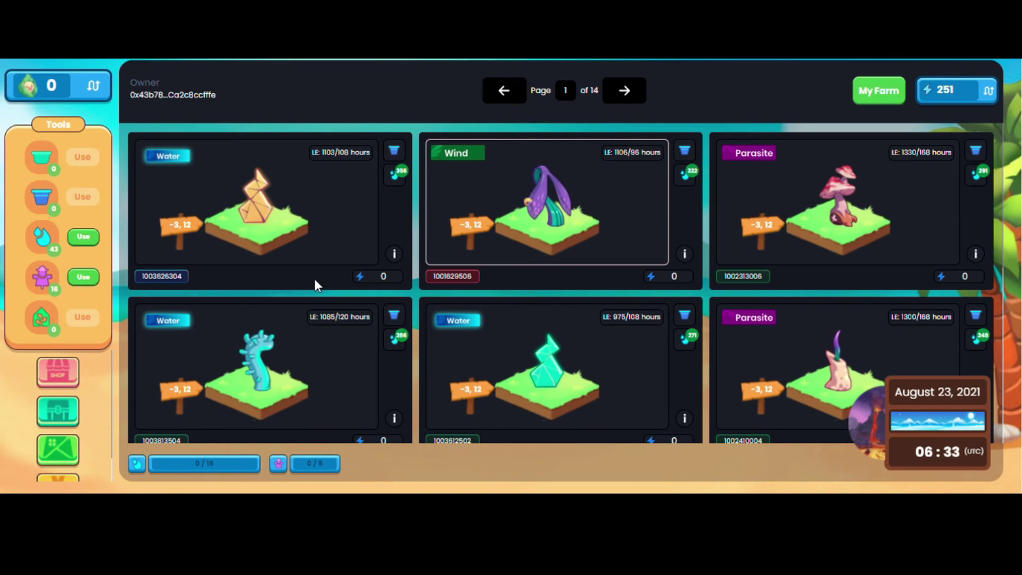
click(68, 454)
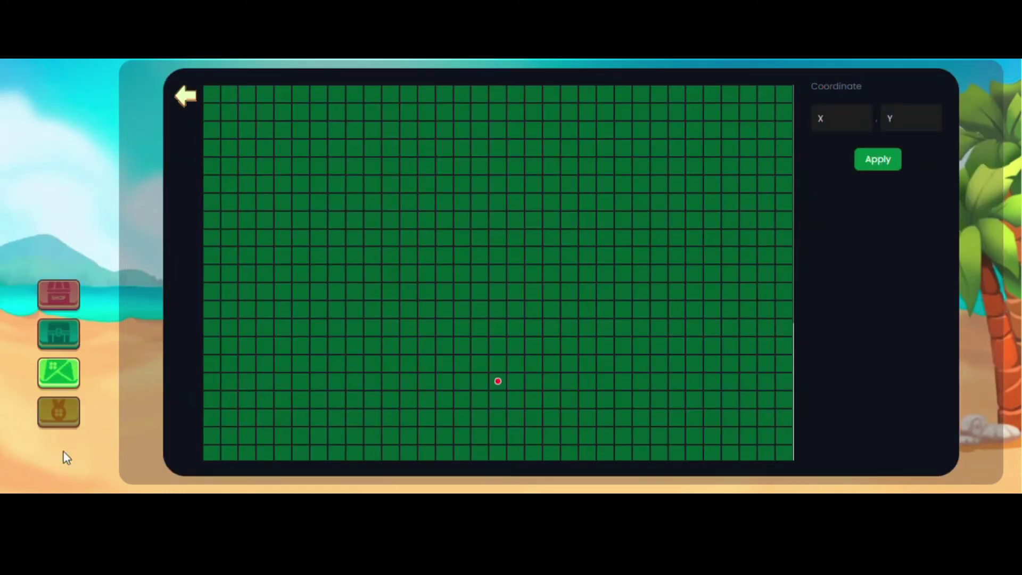
Step: Open the Plant vs Undead shop and switch to the Sunflower items
click(74, 285)
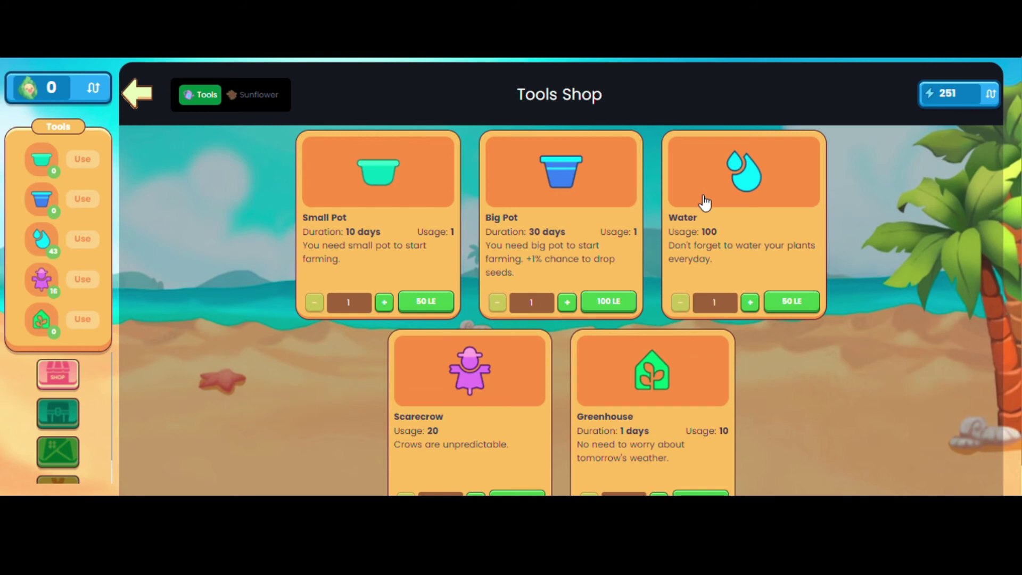
scroll(521, 416, down, 1)
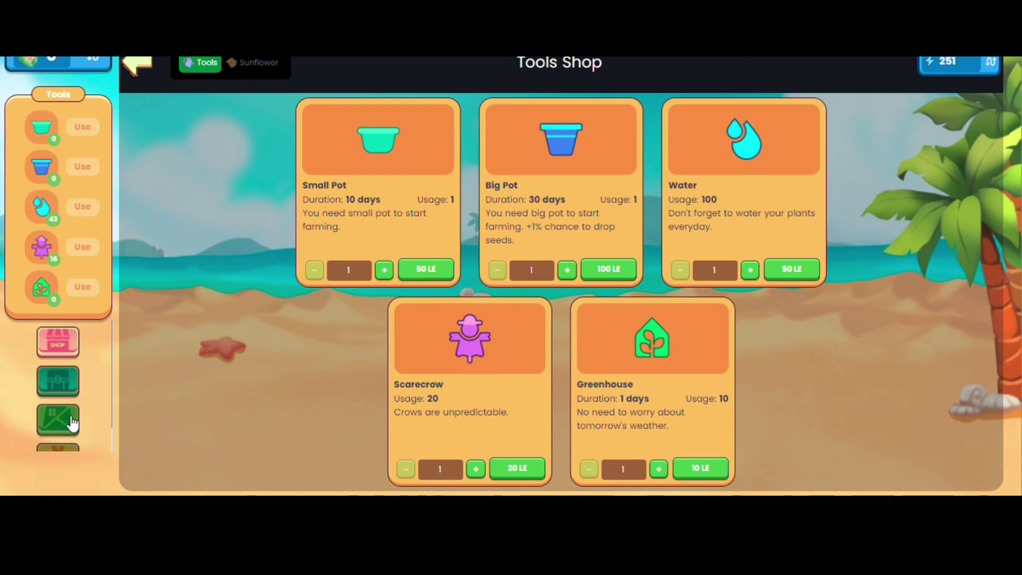
scroll(72, 422, down, 1)
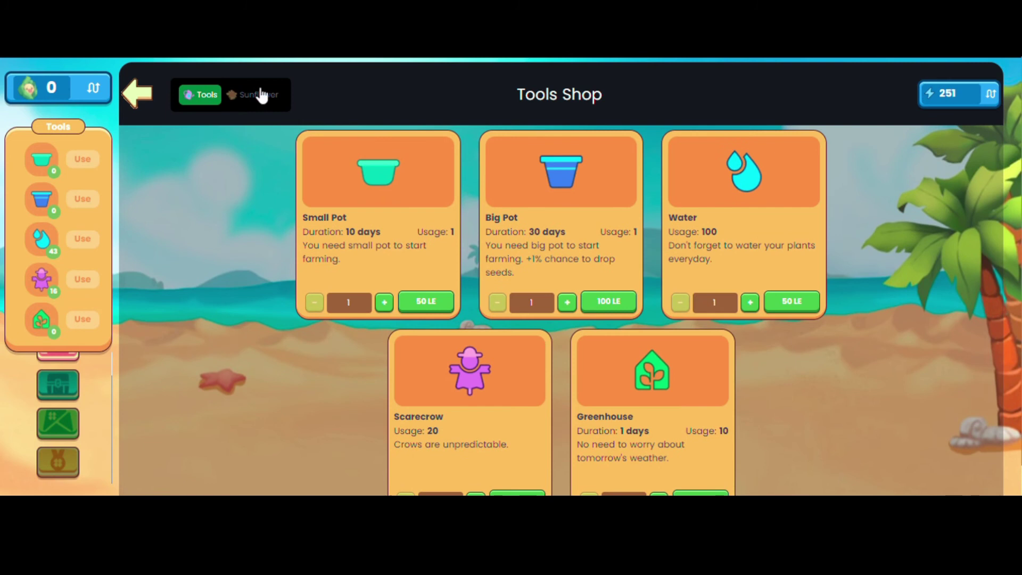
click(261, 96)
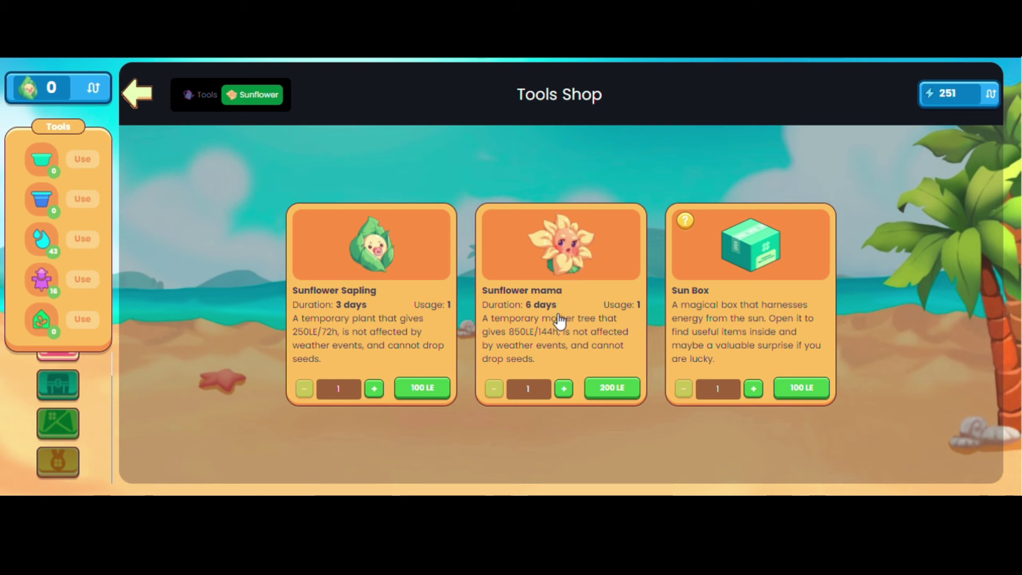
Step: Bring up the grid map of land plots from the sidebar
click(68, 456)
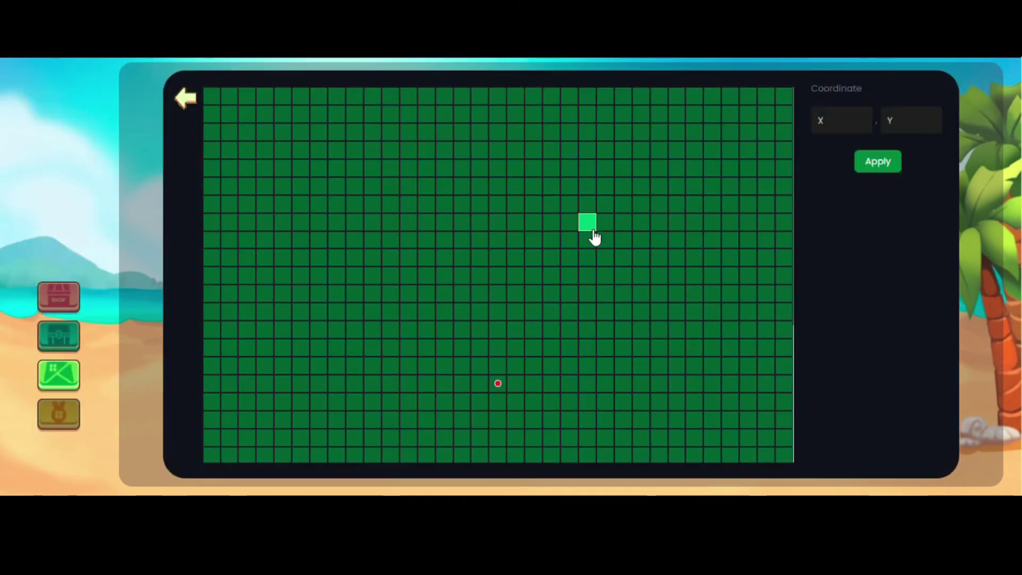
Step: Inspect the info popups of five land tiles on the map
click(594, 237)
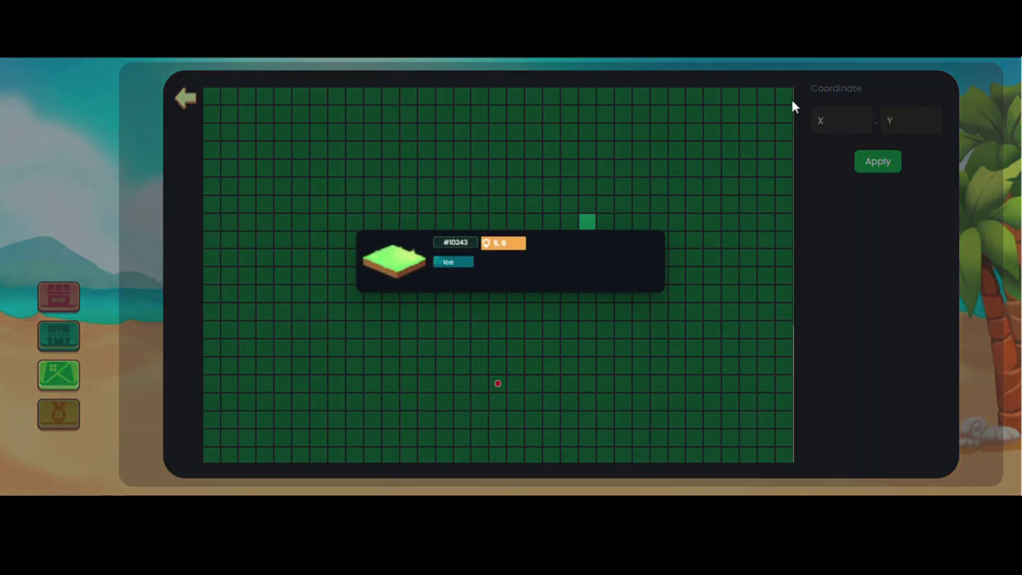
click(694, 187)
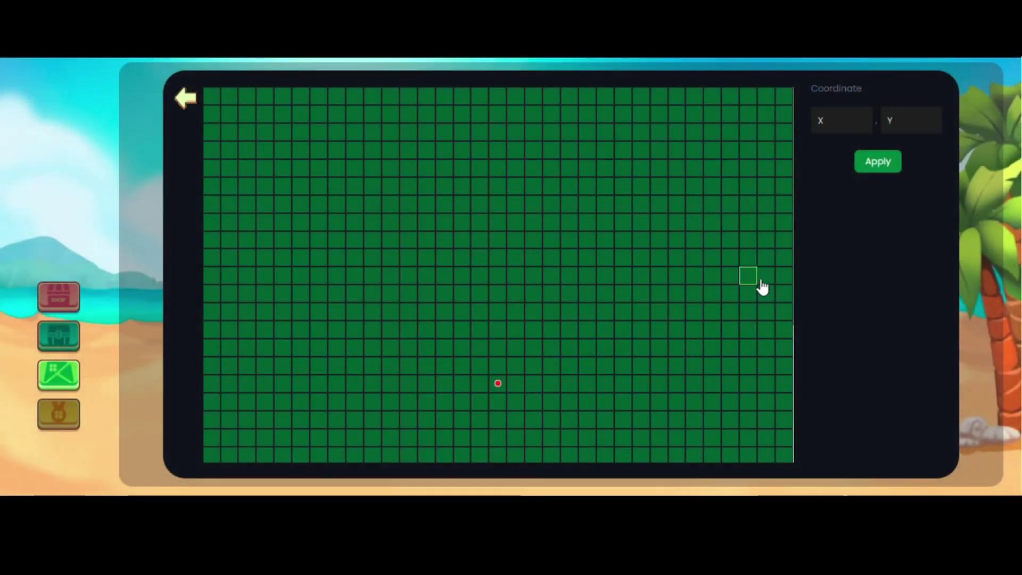
click(694, 276)
click(711, 264)
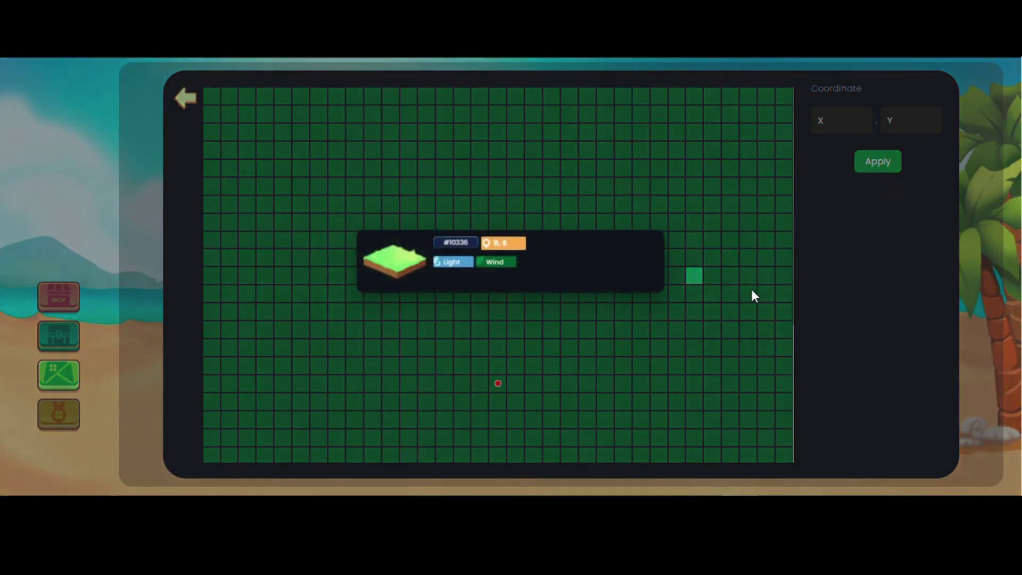
click(644, 184)
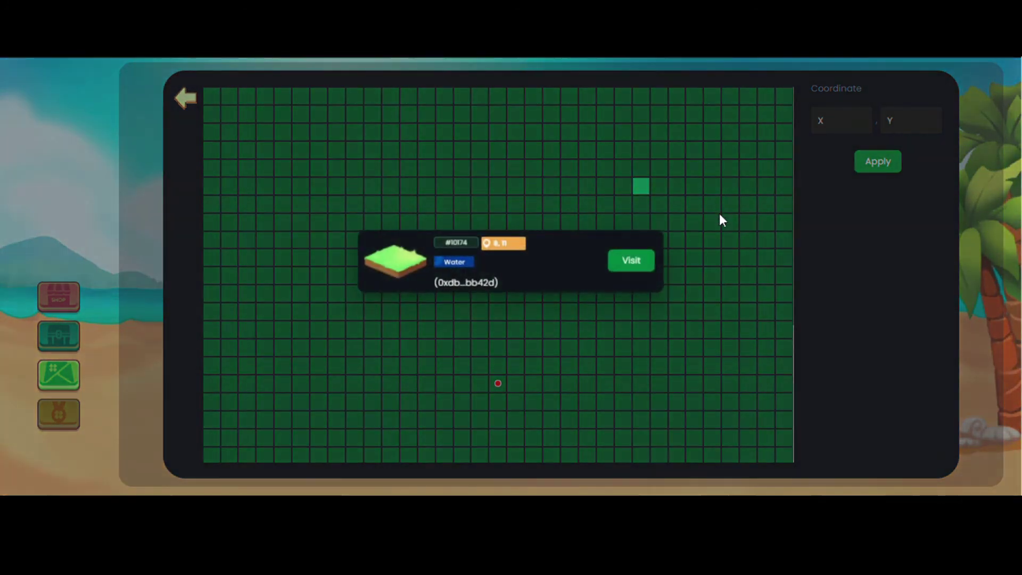
Step: Visit an owned tile's farm, then return to My Farm
click(633, 261)
click(185, 97)
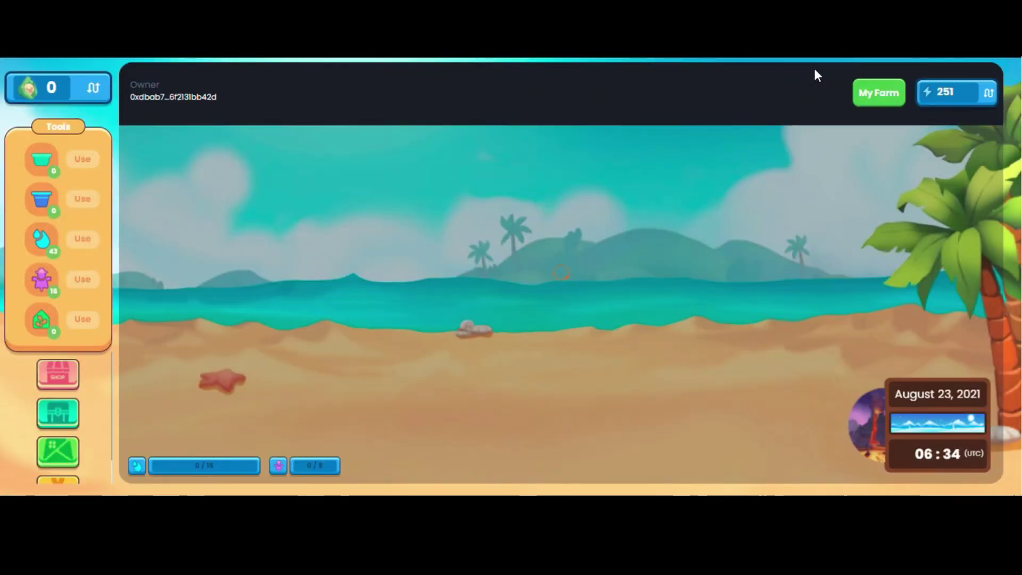
click(875, 94)
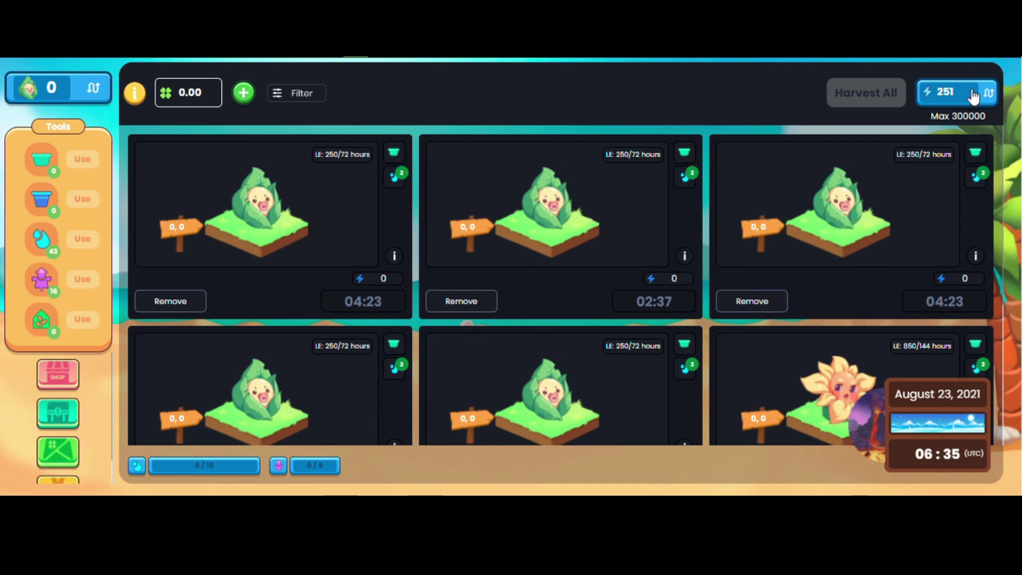
Step: Reopen the Plant vs Undead land map from the sidebar
click(56, 456)
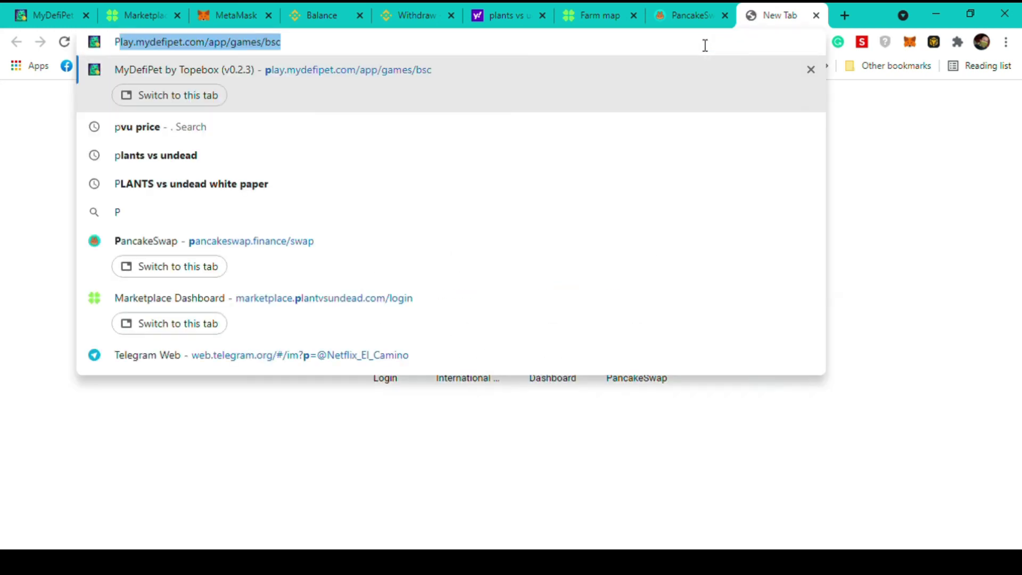
text(Plants und)
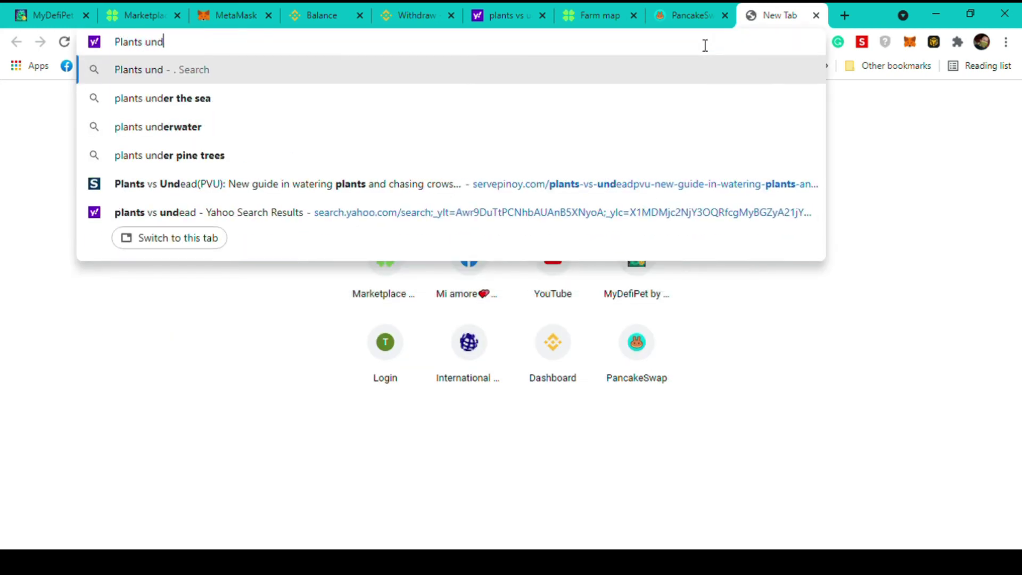
text(ead)
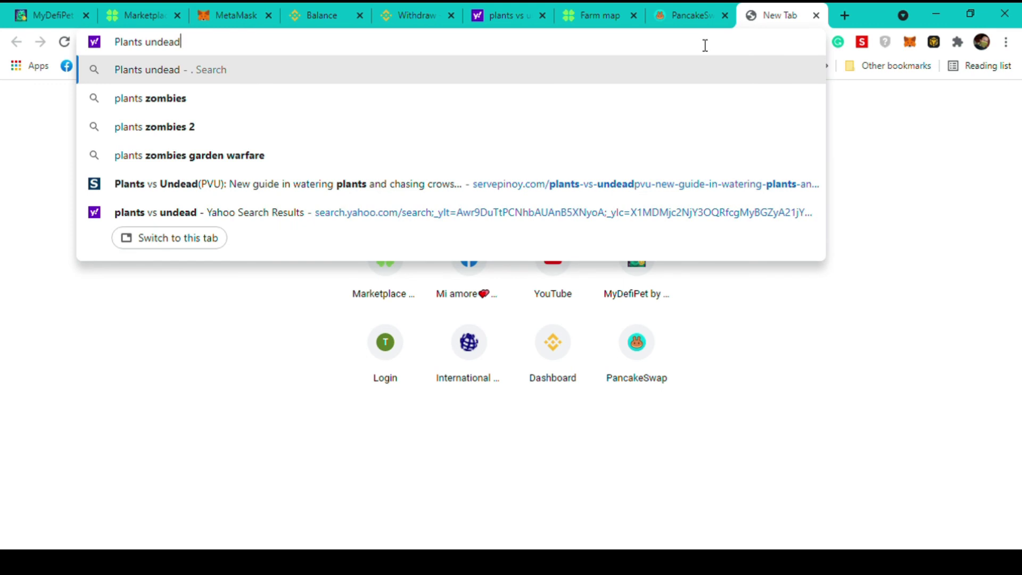
text( white)
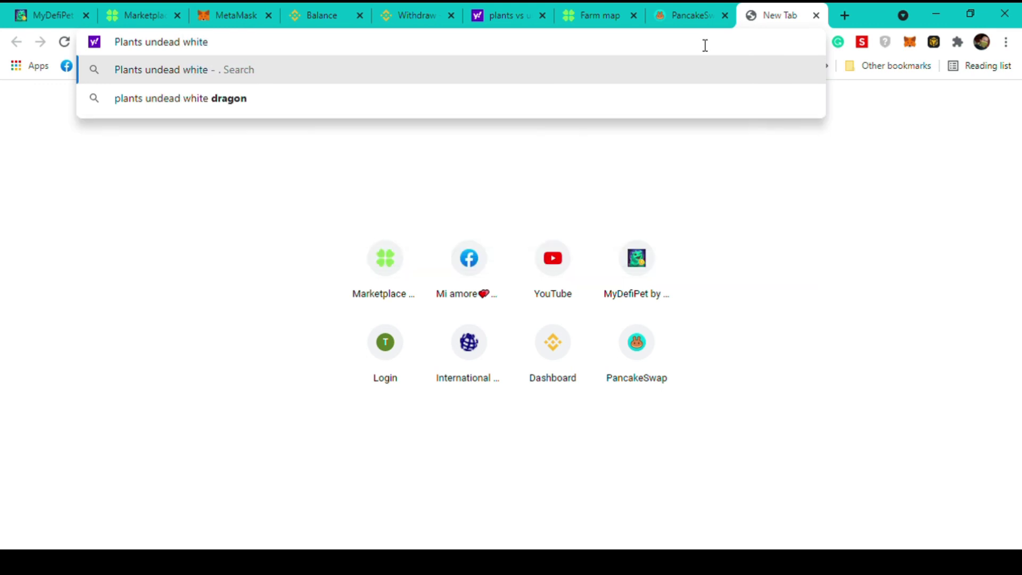
Step: Search Yahoo for 'plants undead white paper' and open the plantvsundead.com whitepaper result
click(695, 99)
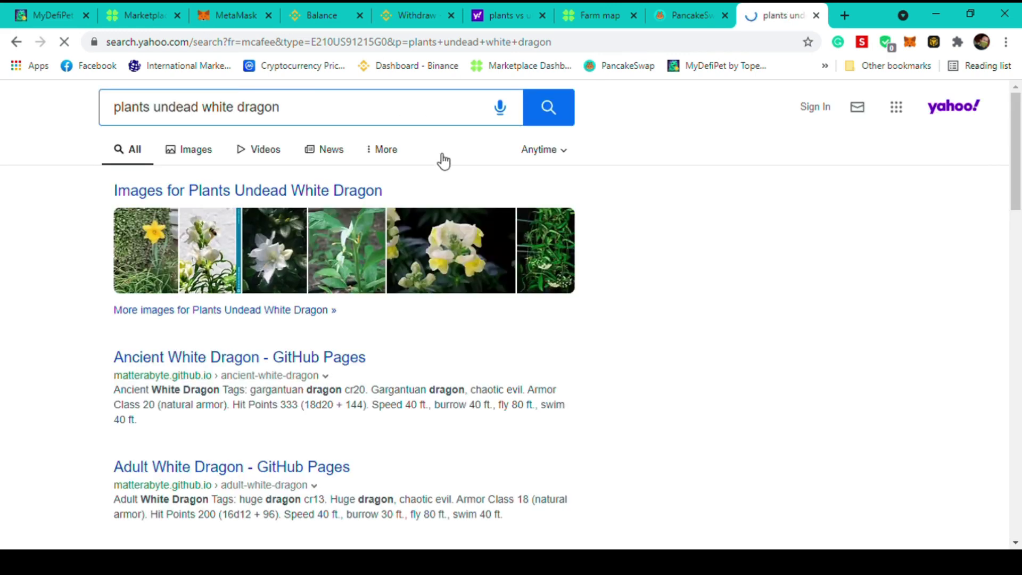
click(414, 109)
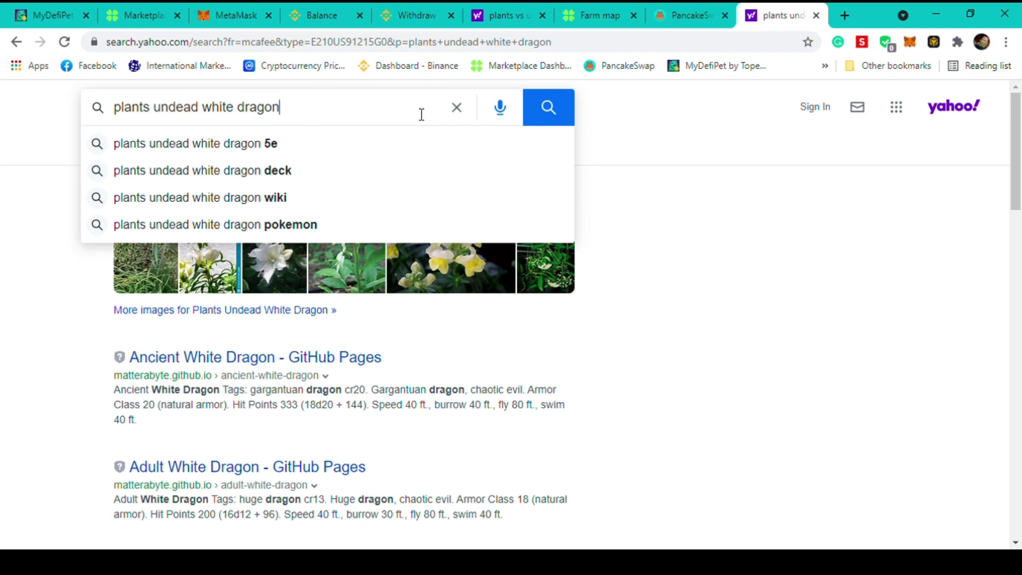
key(BackSpace)
key(BackSpace)
key(BackSpace)
key(BackSpace)
key(BackSpace)
key(BackSpace)
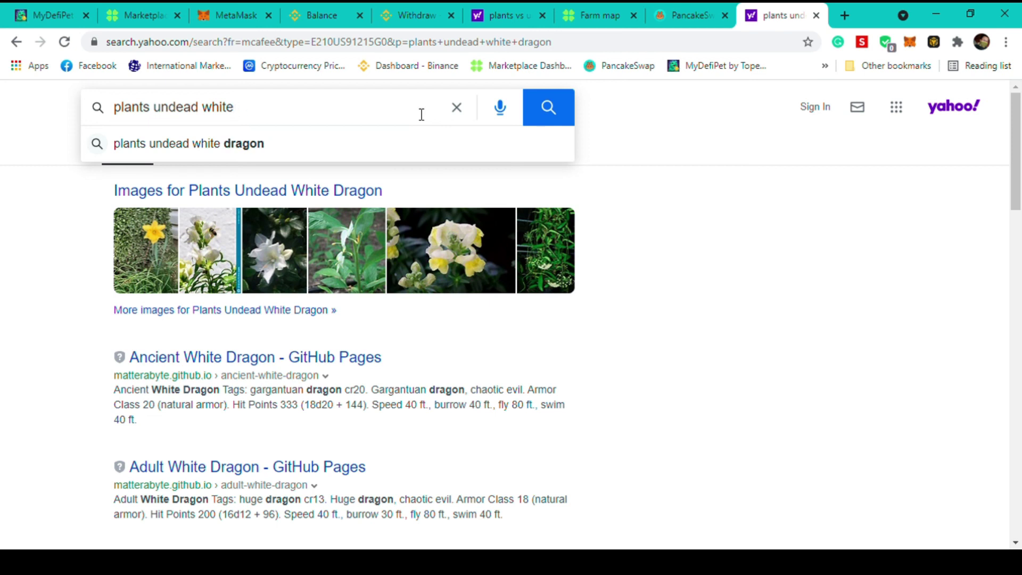
text(pap)
key(BackSpace)
key(BackSpace)
key(BackSpace)
text(pap)
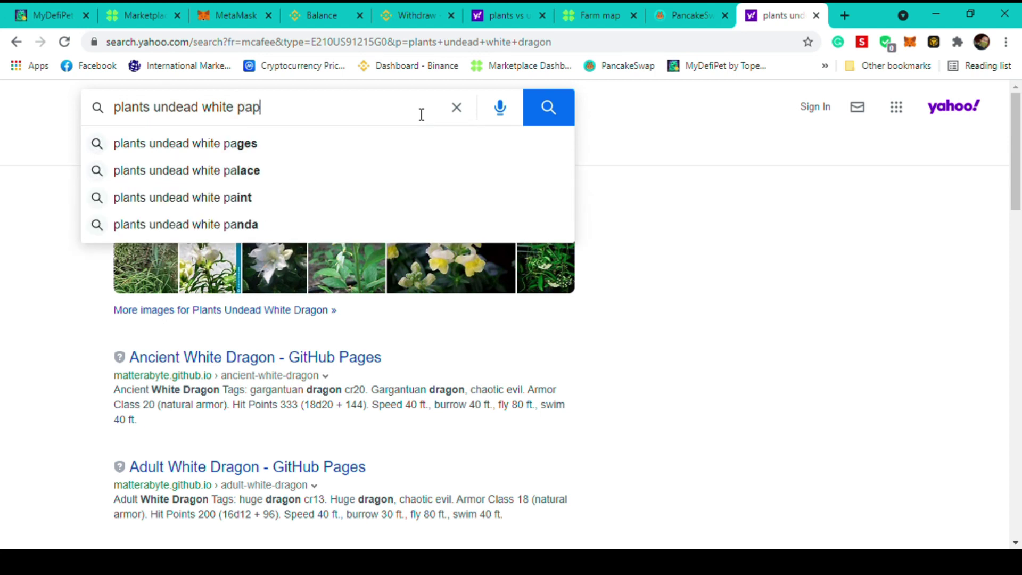
text(er)
key(Return)
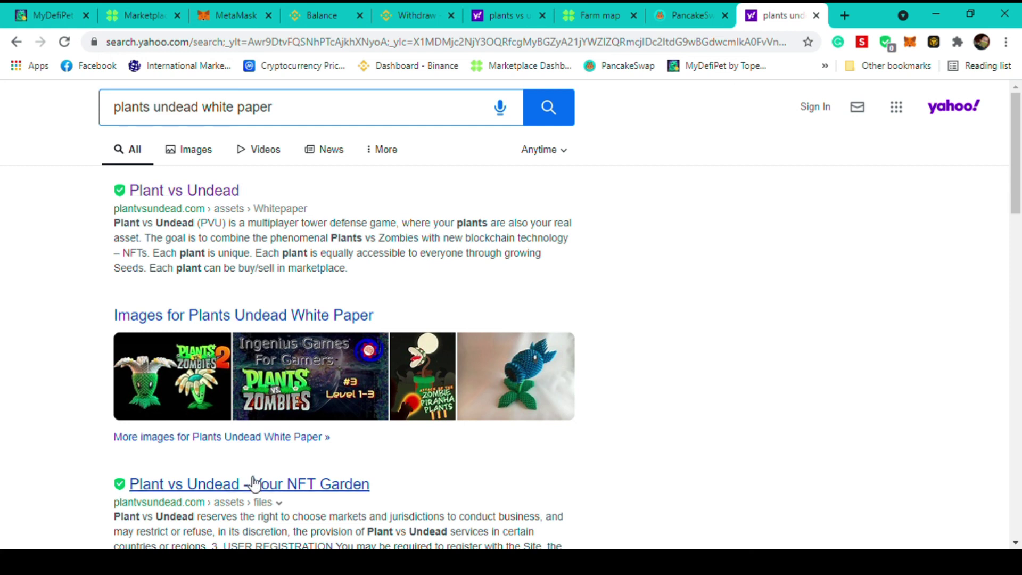
scroll(240, 276, down, 2)
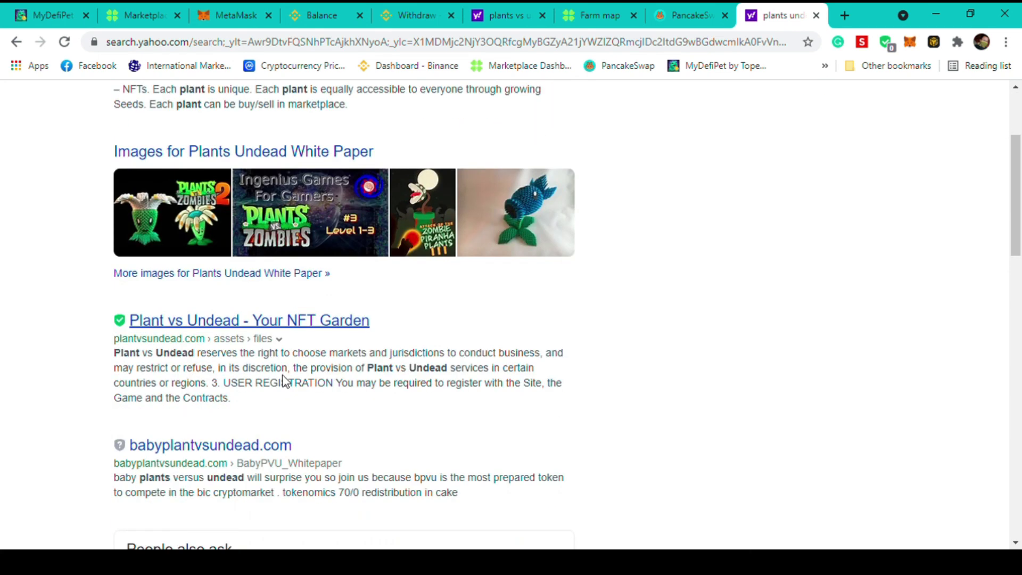
scroll(282, 375, down, 3)
scroll(312, 450, down, 2)
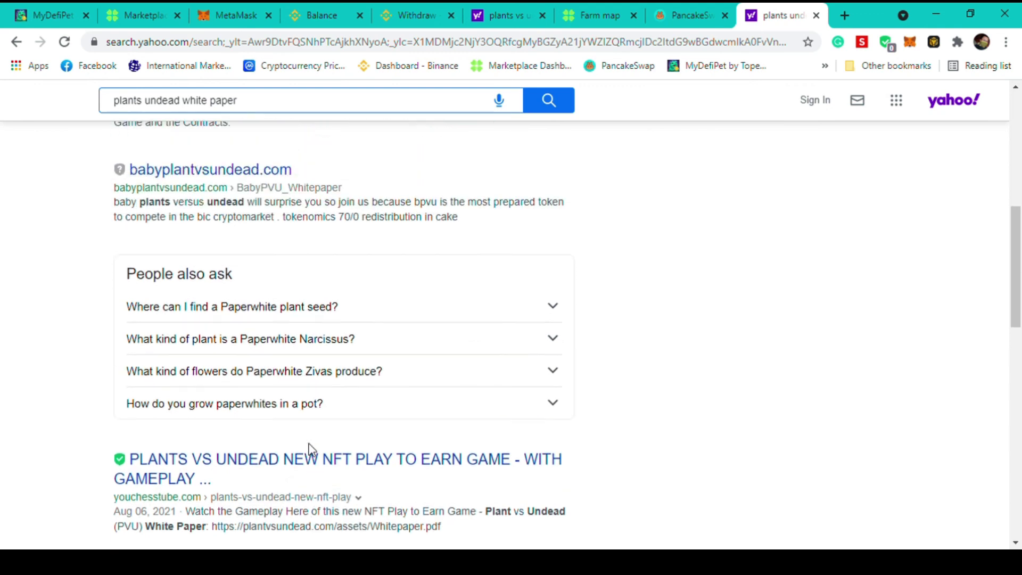
scroll(311, 448, up, 3)
scroll(311, 431, up, 4)
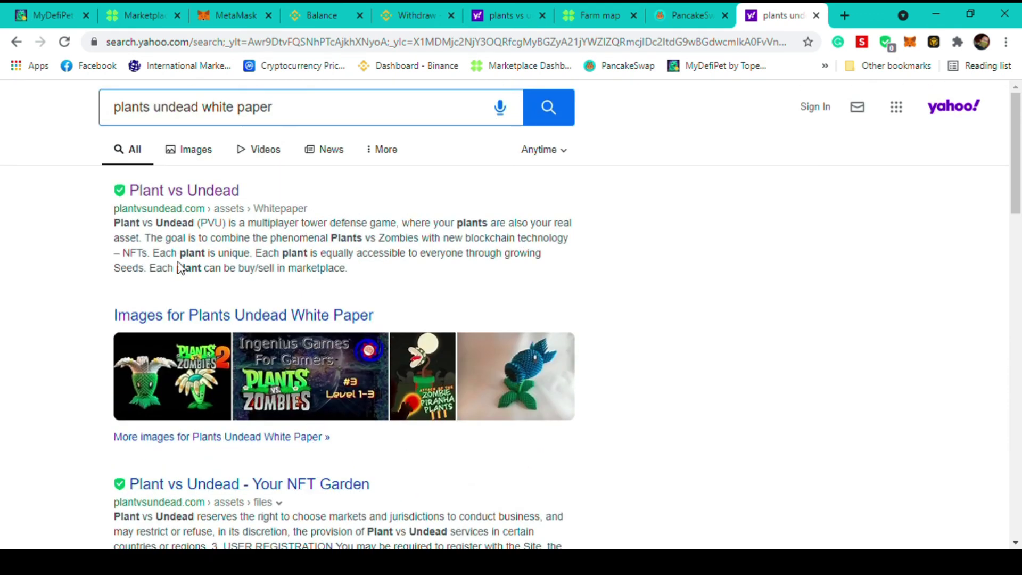
click(192, 192)
scroll(649, 443, down, 2)
scroll(648, 444, down, 1)
scroll(648, 443, up, 3)
Step: Load the Plant vs Undead Whitepaper.pdf from the search result
click(185, 190)
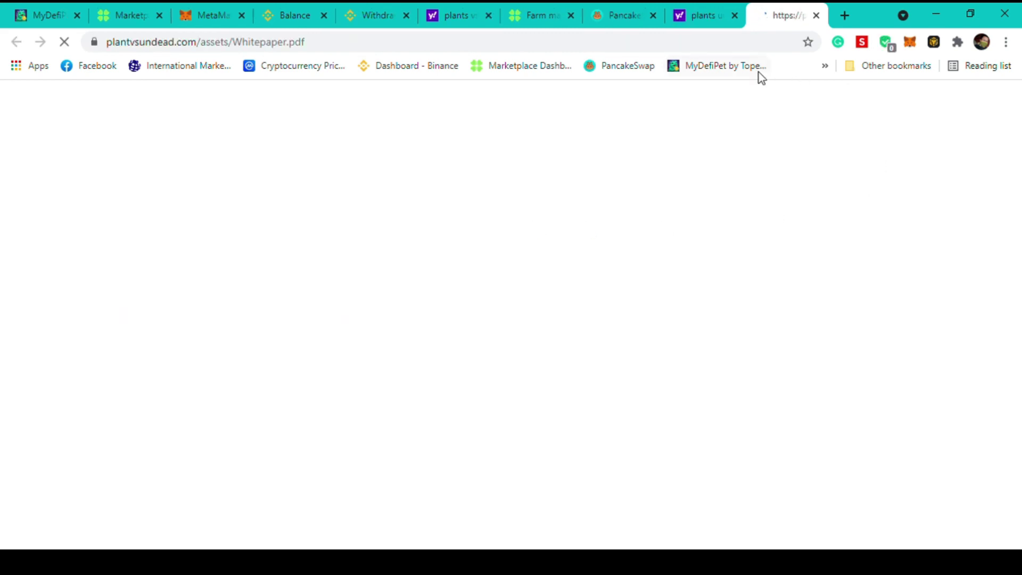